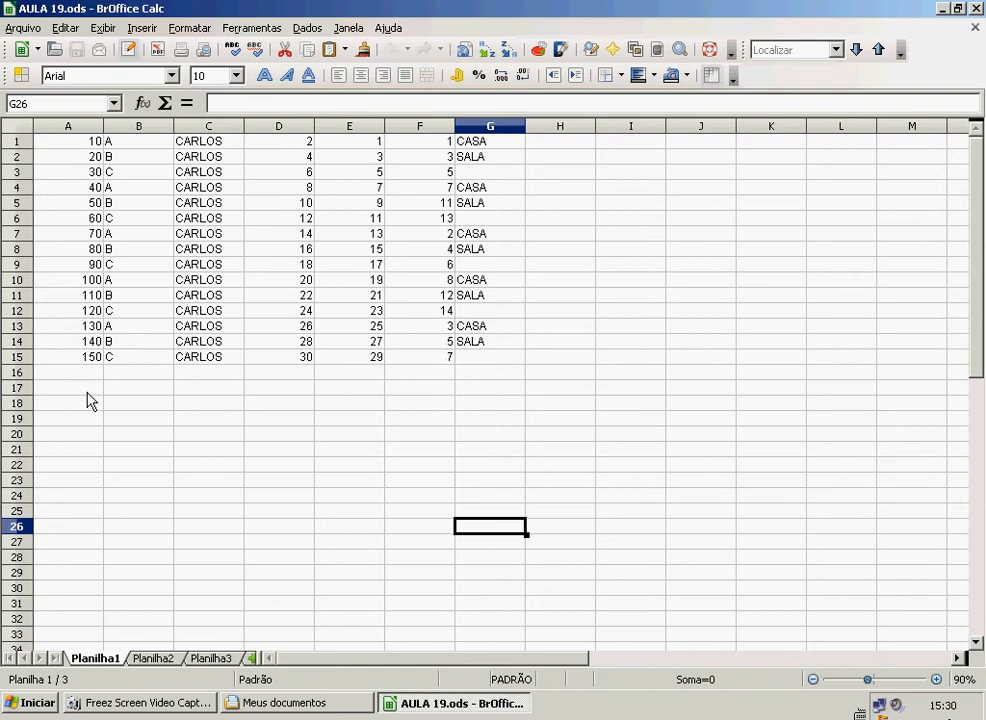
- Review the example sequences in columns A to G, rows 1 to 15, column by column
click(82, 388)
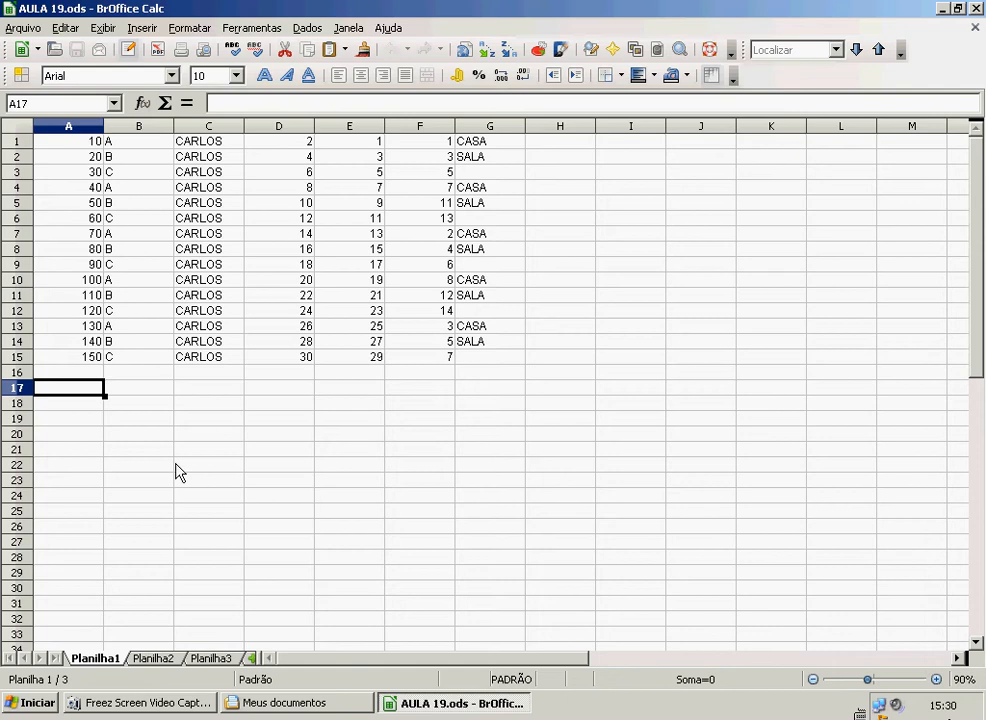
drag(88, 143, 92, 342)
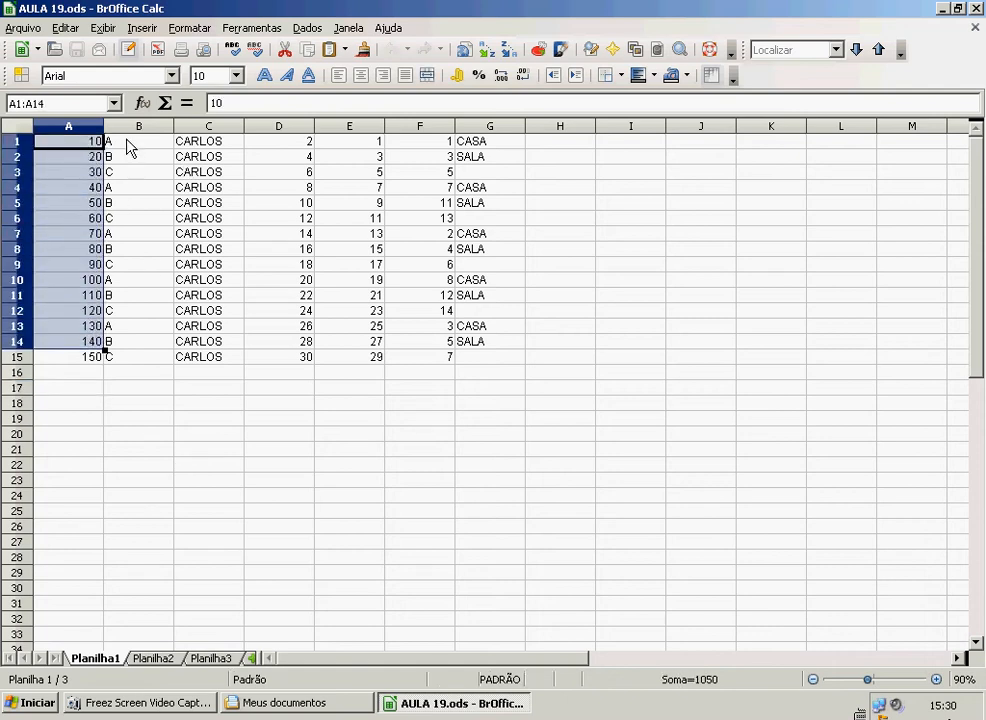
drag(128, 144, 160, 372)
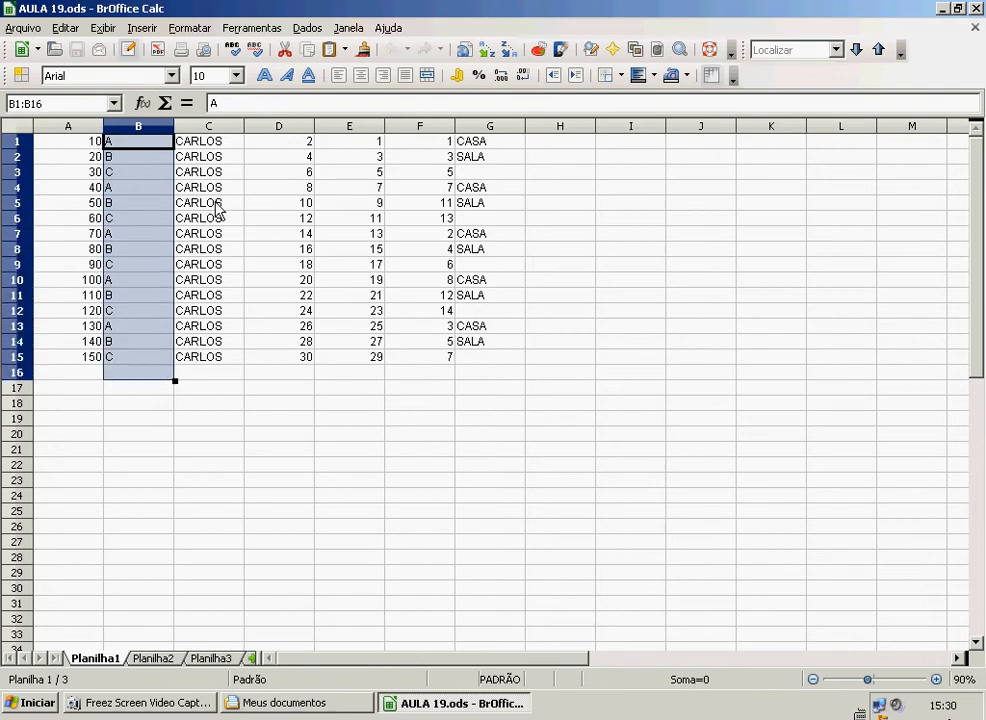
click(216, 170)
drag(214, 141, 220, 357)
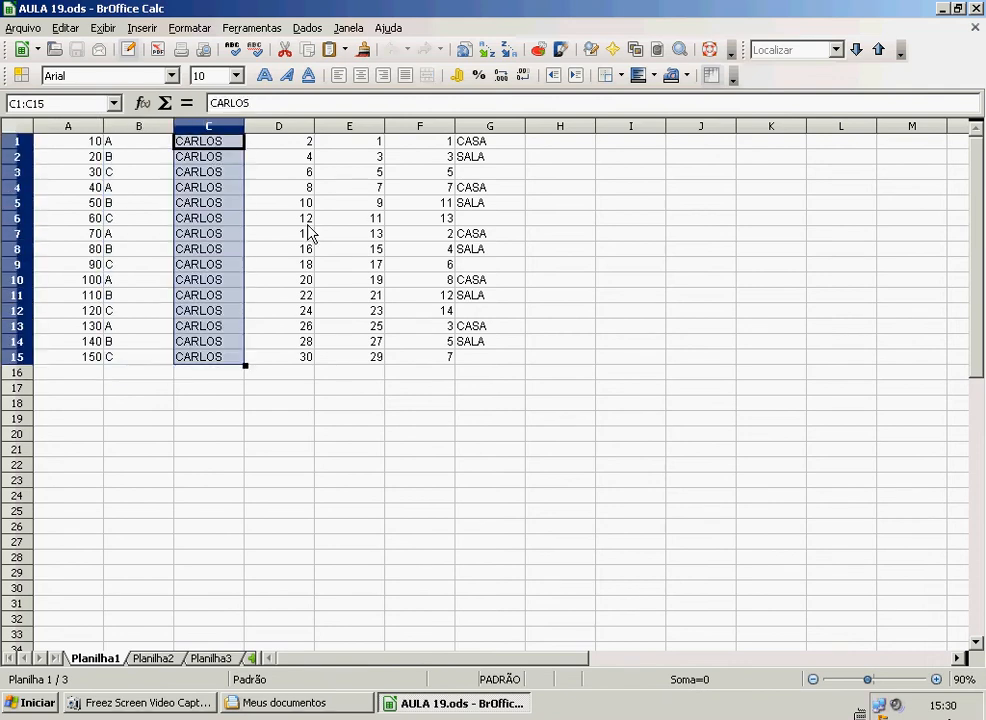
drag(305, 141, 305, 163)
click(298, 204)
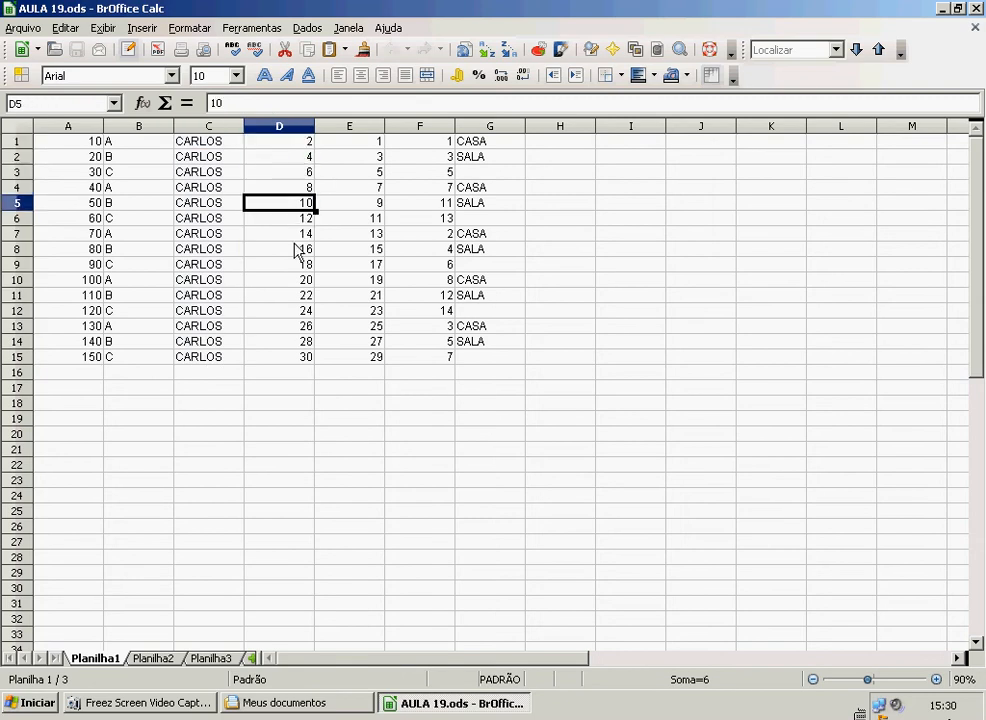
click(367, 144)
drag(368, 148, 365, 203)
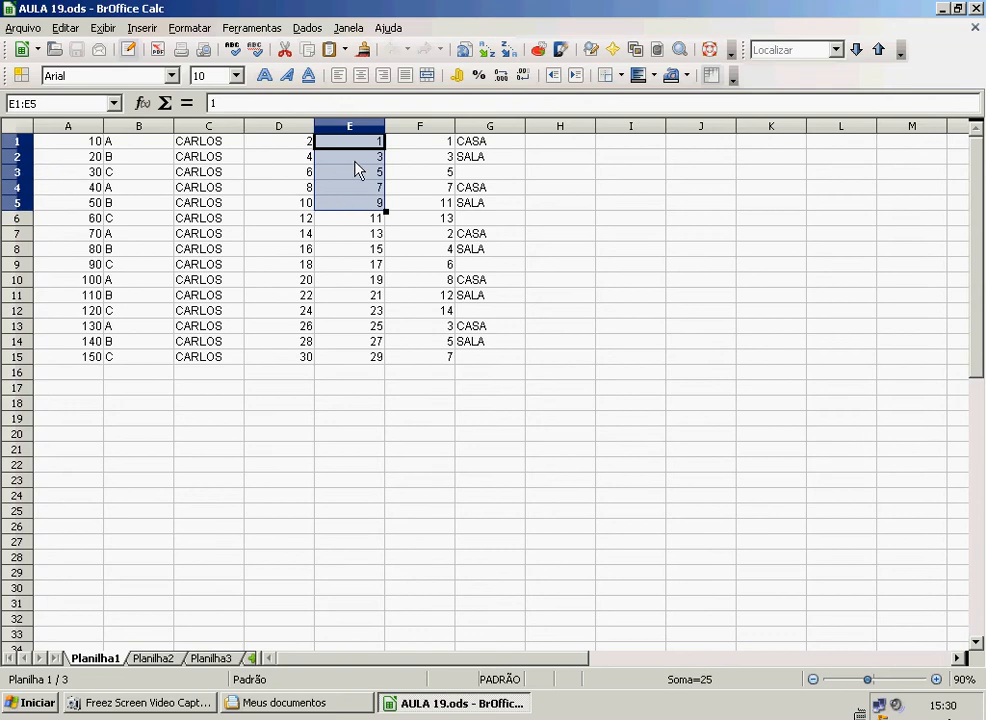
click(363, 281)
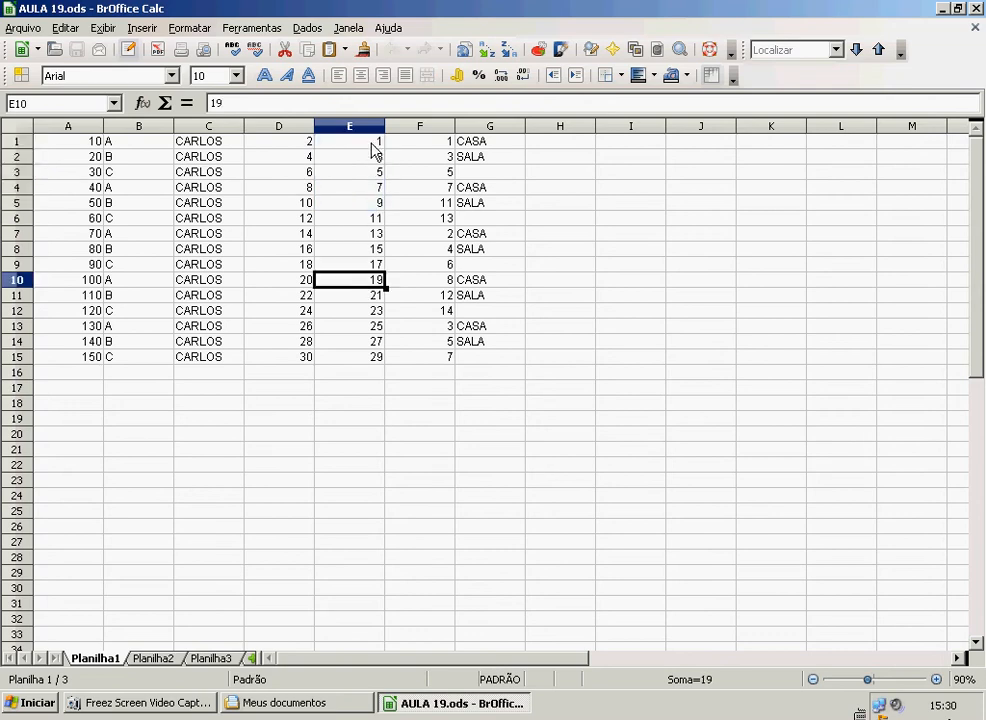
drag(374, 145, 372, 342)
click(429, 190)
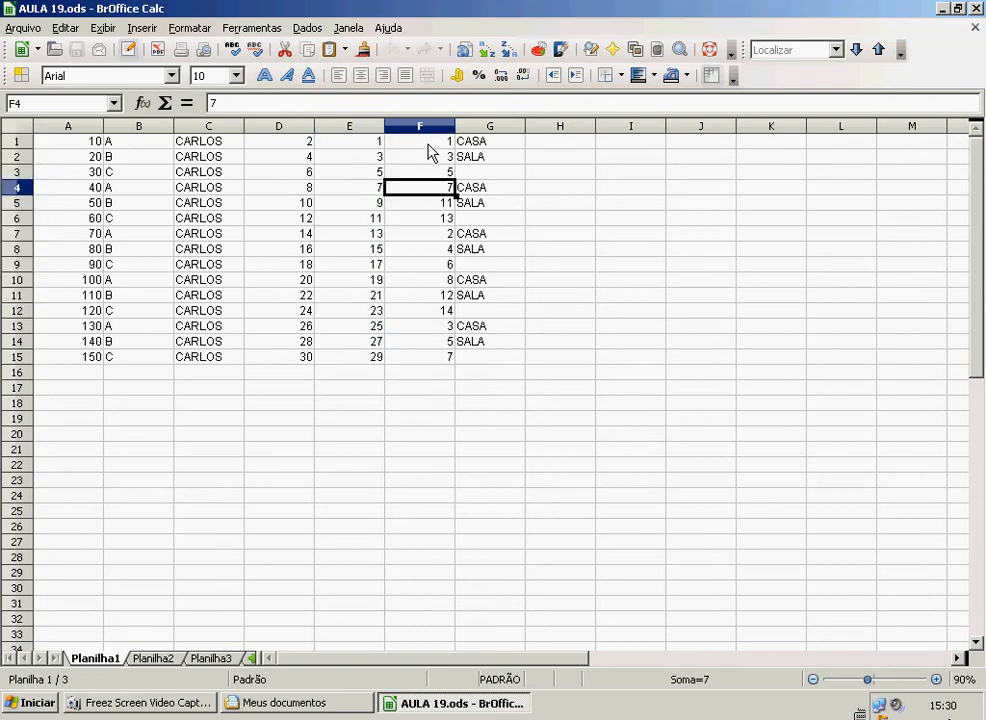
drag(431, 145, 426, 222)
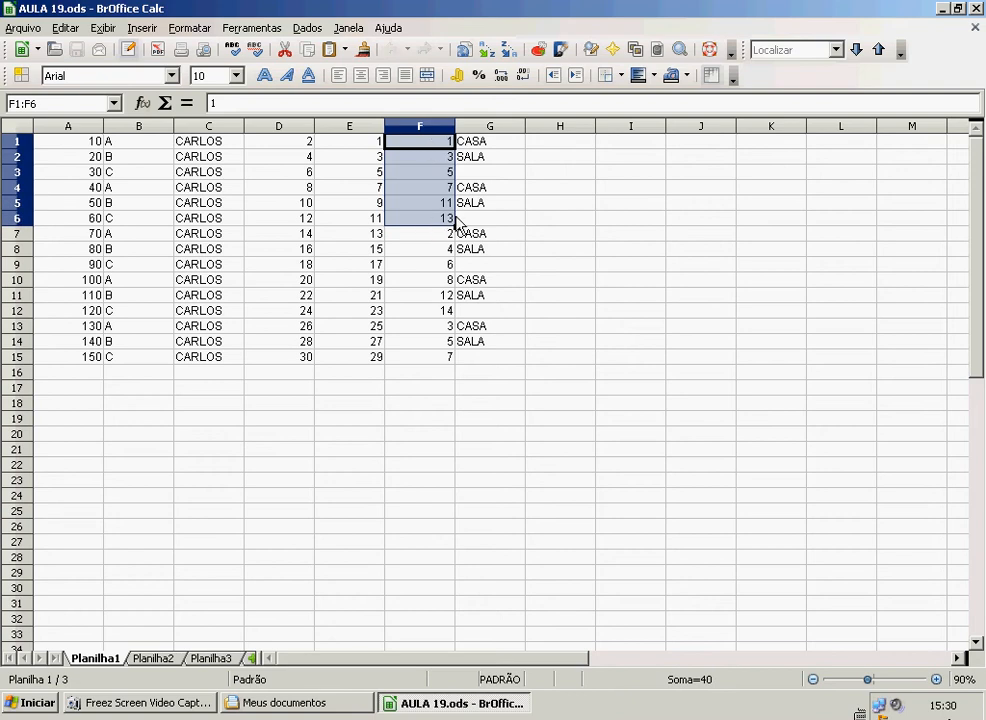
click(505, 160)
drag(497, 141, 490, 172)
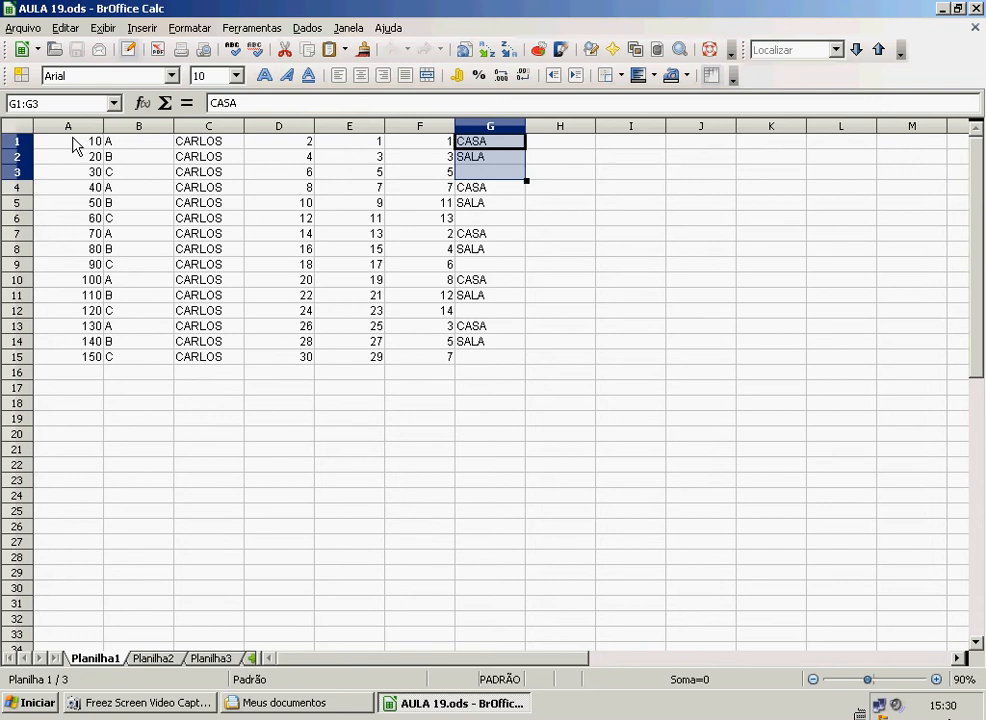
- Narrow column A slightly so it takes up less width than the other columns
drag(103, 125, 83, 125)
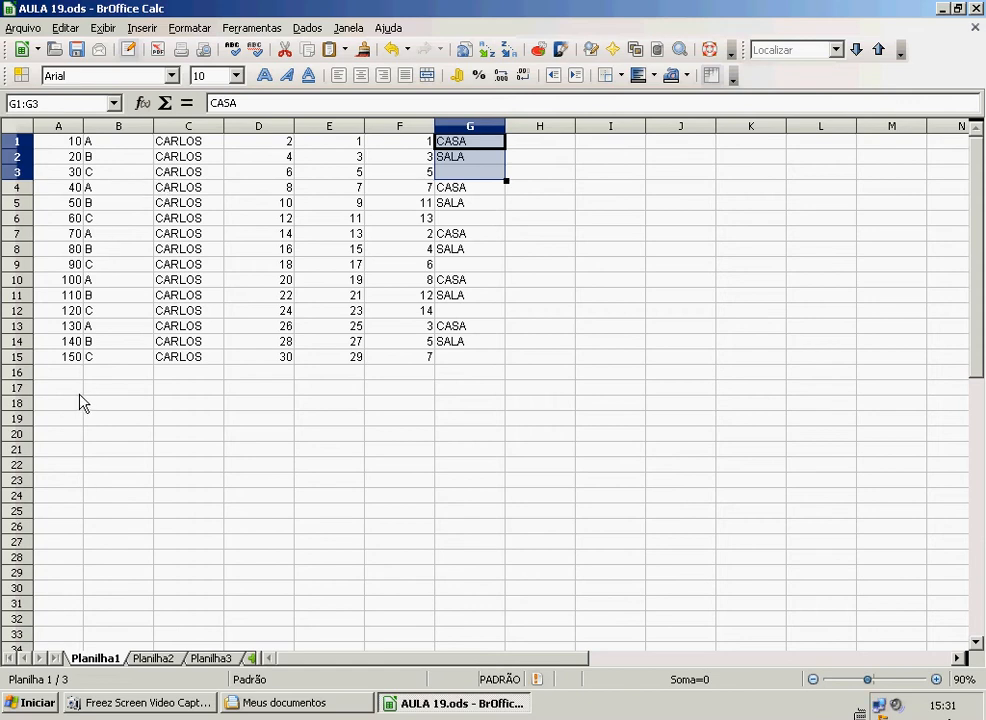
click(105, 403)
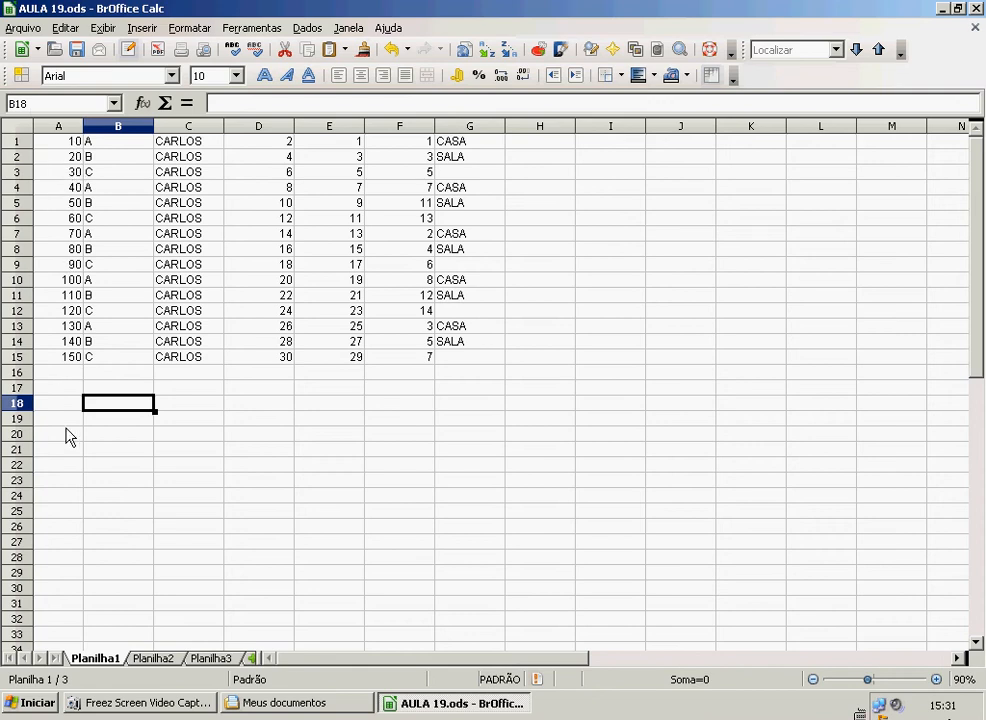
click(67, 390)
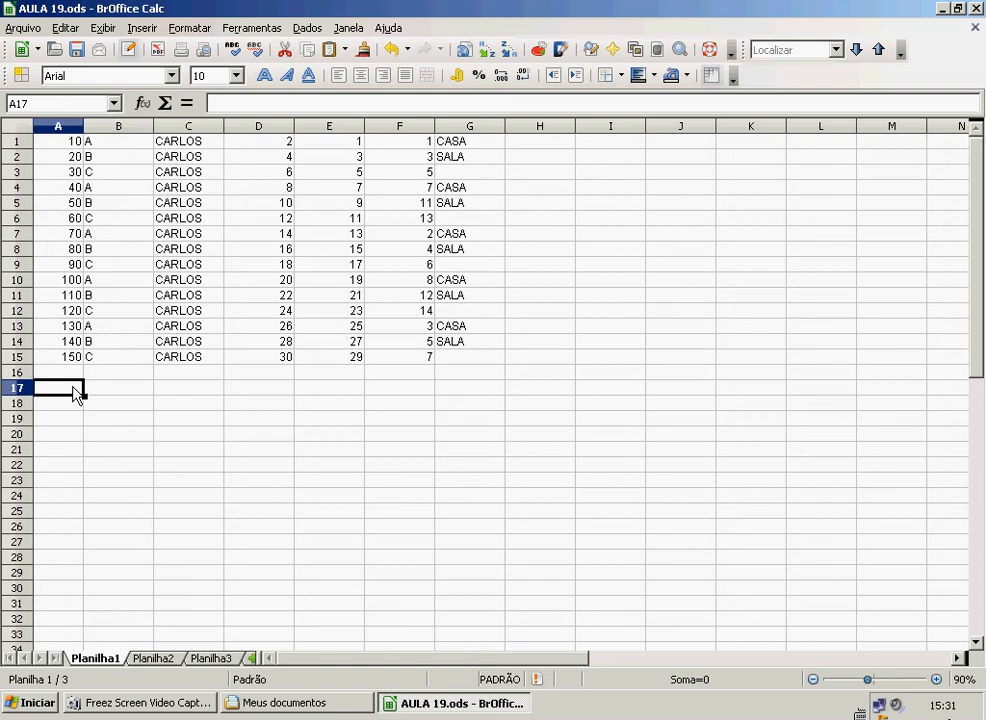
- Enter the starting values 10, 20 and 30 in cells A18 to A20
click(62, 401)
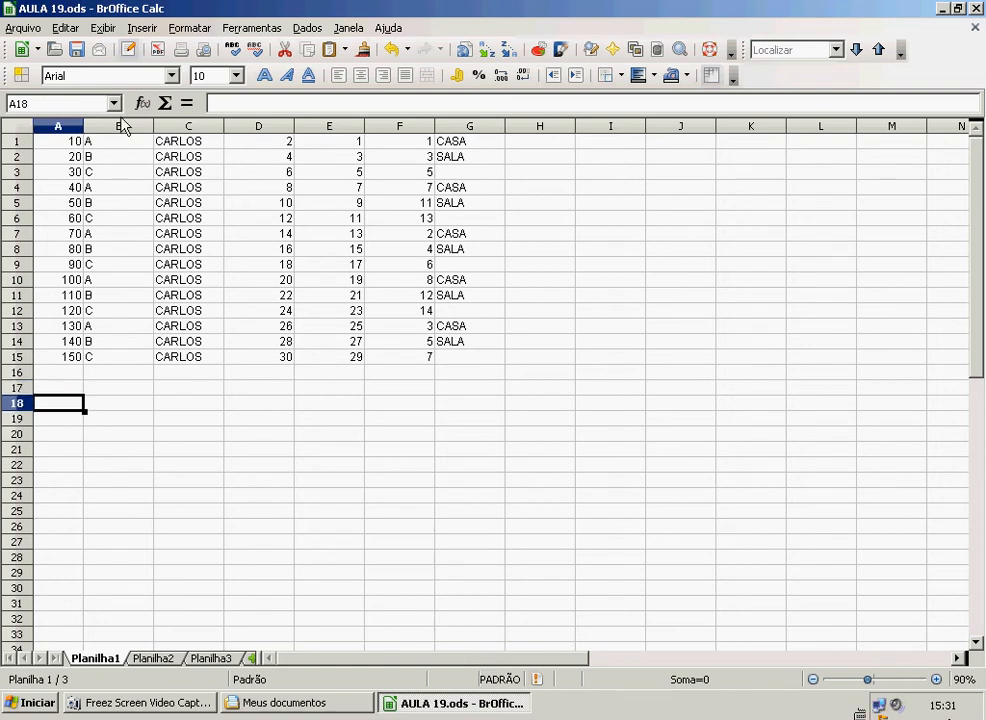
text(10)
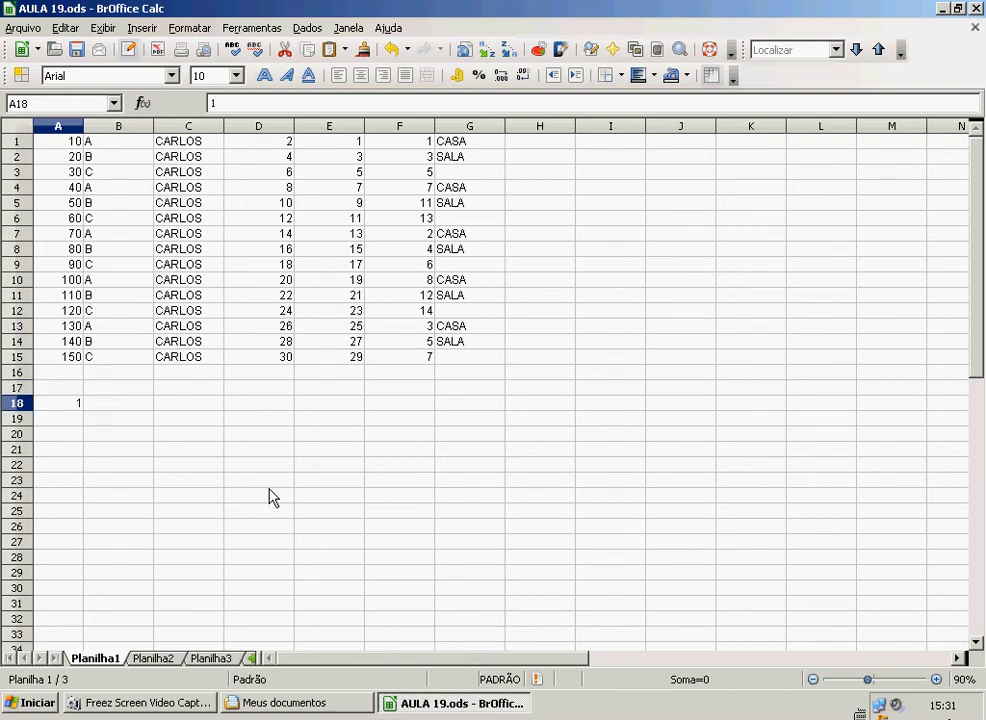
key(Return)
text(20)
key(Return)
text(30)
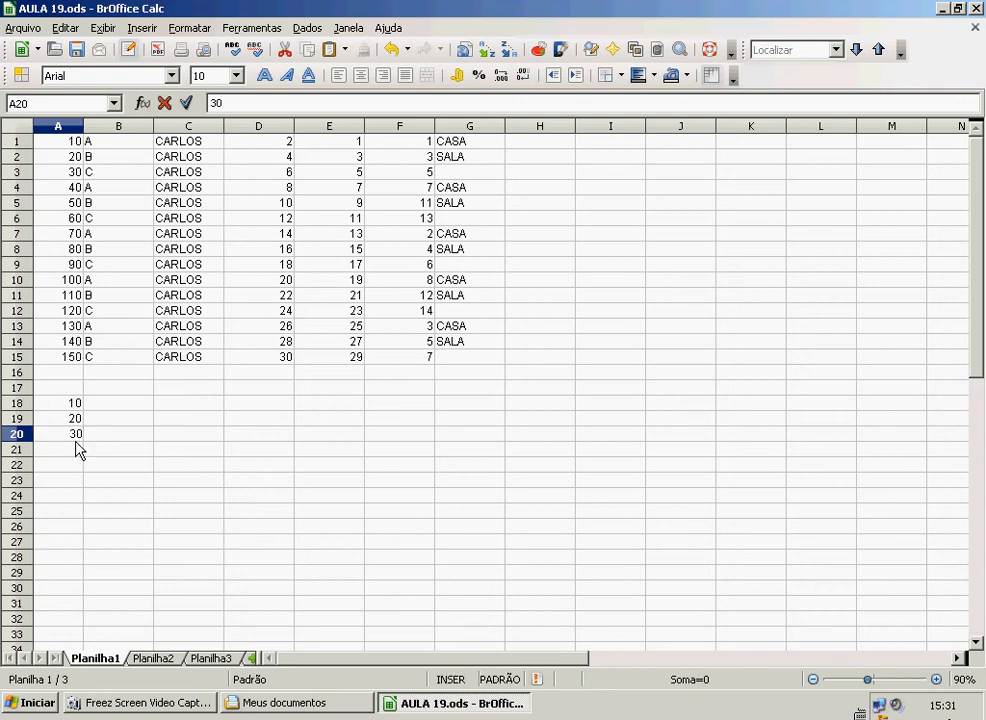
- Extend the series in A18:A20 down to cell A29 with automatic fill
drag(62, 405, 73, 440)
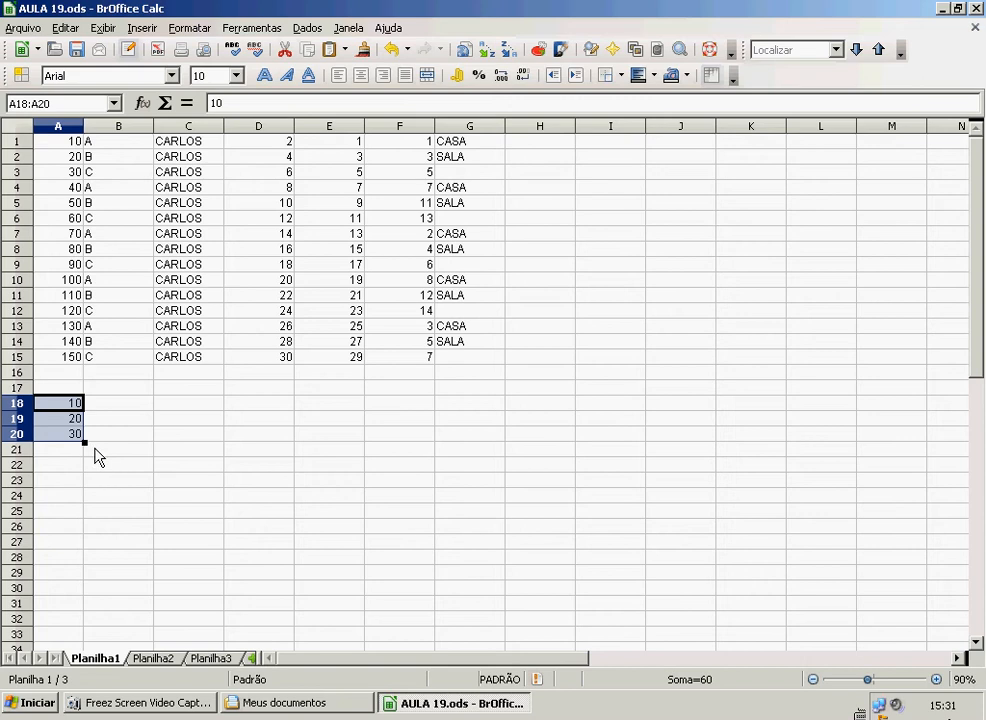
drag(73, 156, 68, 370)
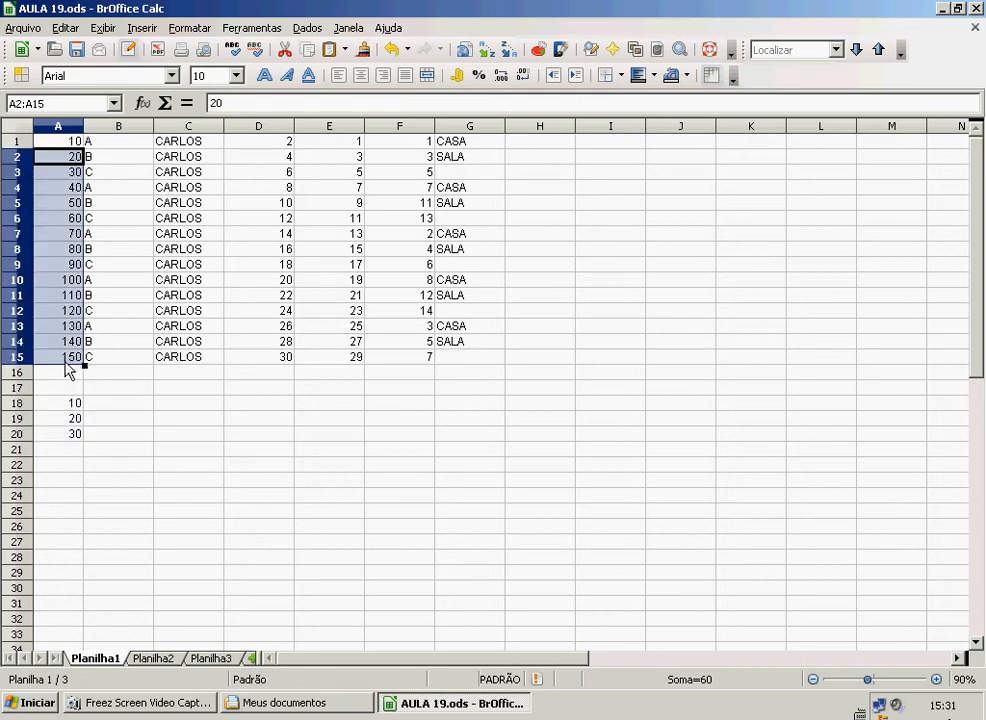
click(145, 482)
drag(62, 403, 77, 437)
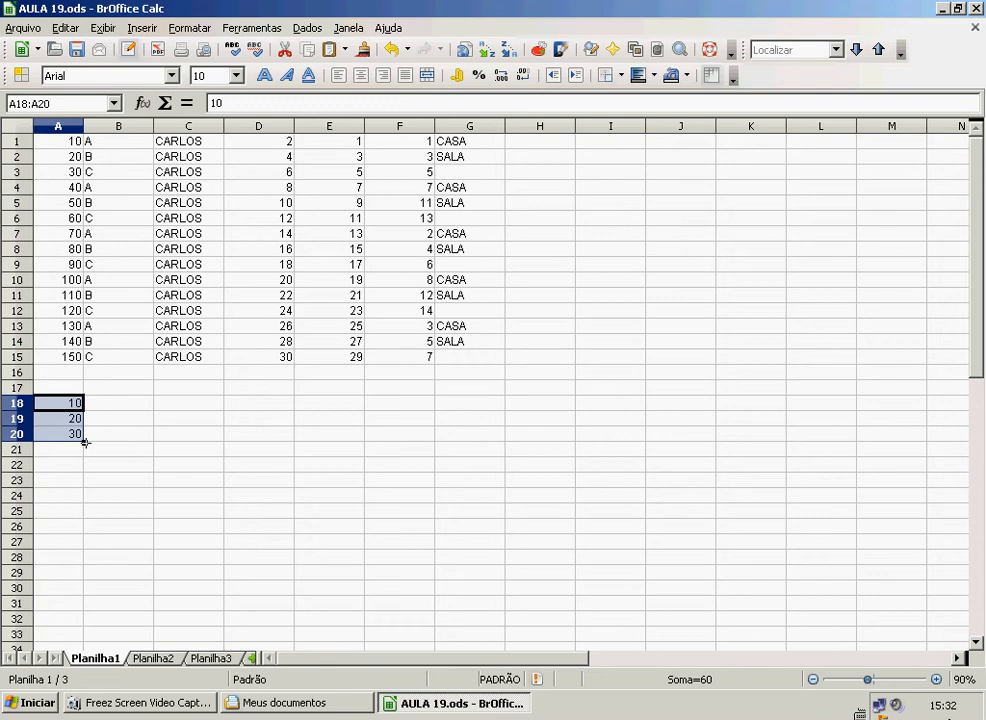
drag(86, 443, 86, 443)
drag(83, 450, 64, 578)
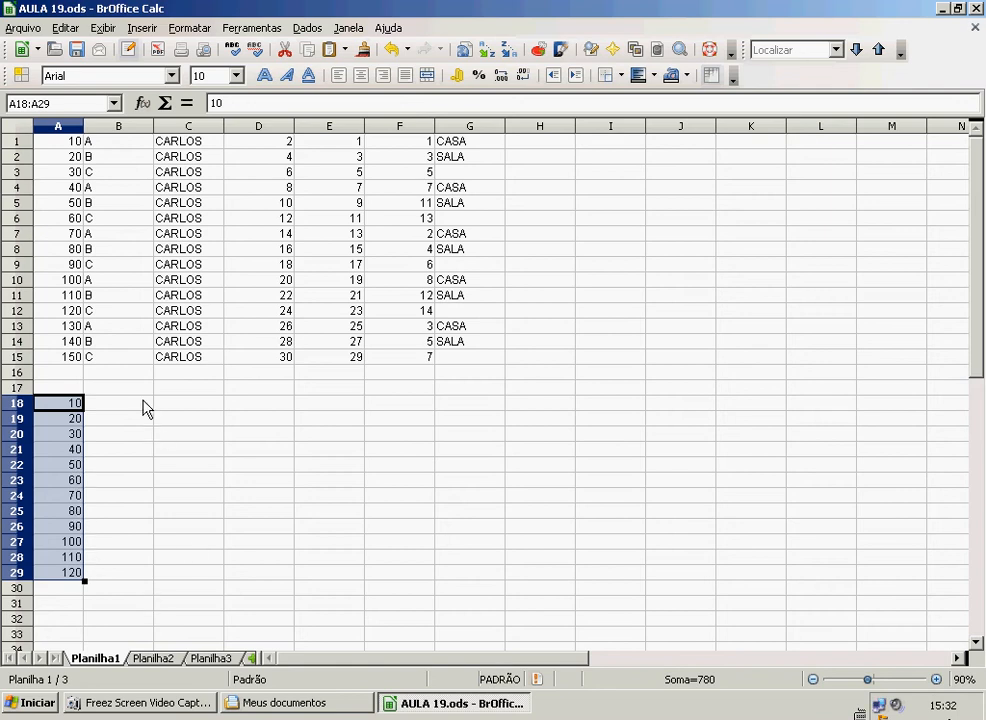
- Enter 3, 4, 5 and 6 in B18:B21 and extend the series down to B29
click(147, 406)
text(3)
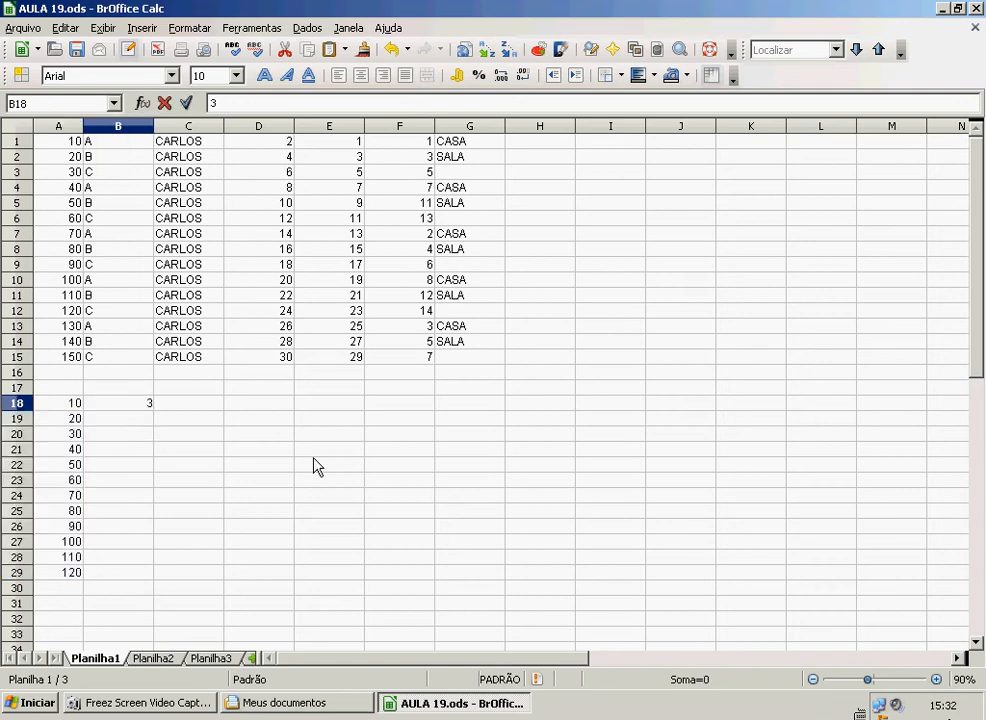
key(Return)
text(4)
key(Return)
text(5)
key(Return)
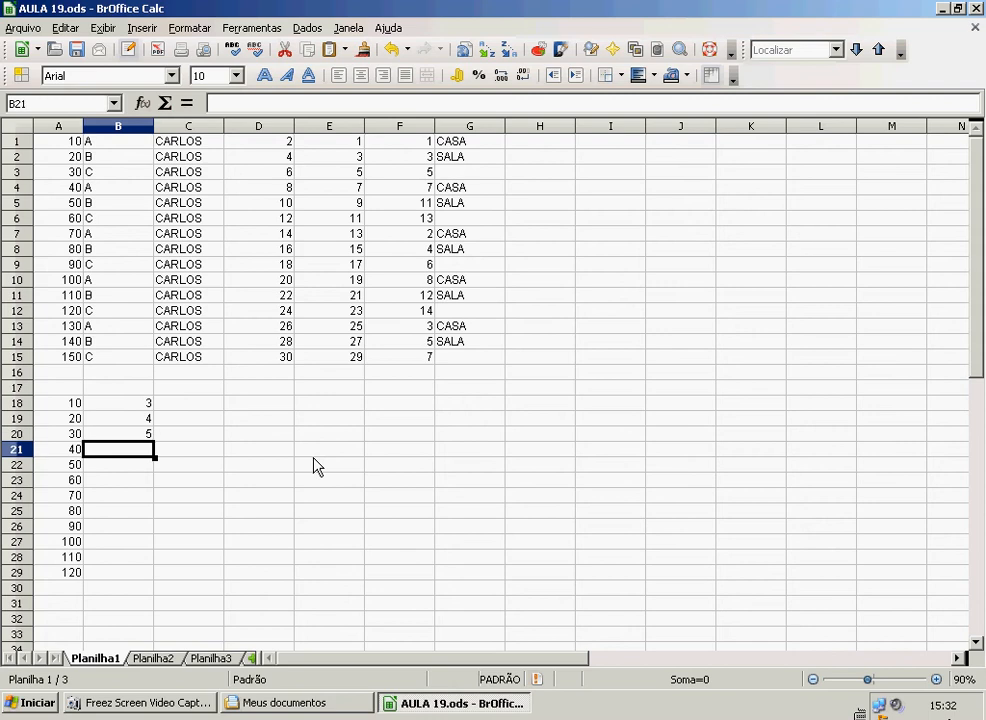
text(6)
key(Return)
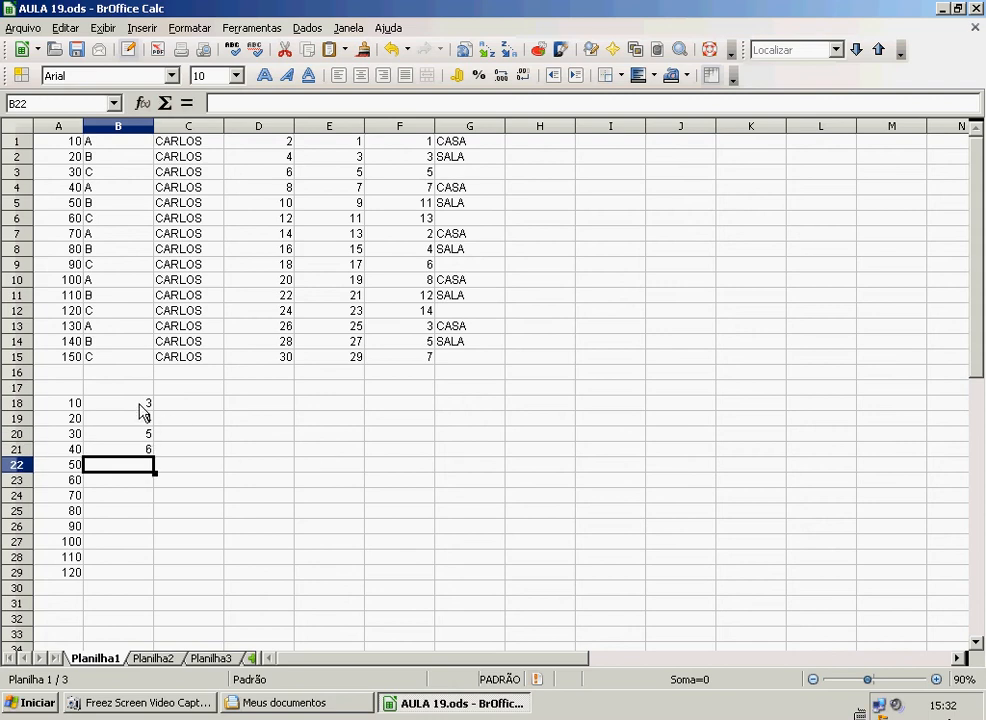
drag(145, 403, 153, 586)
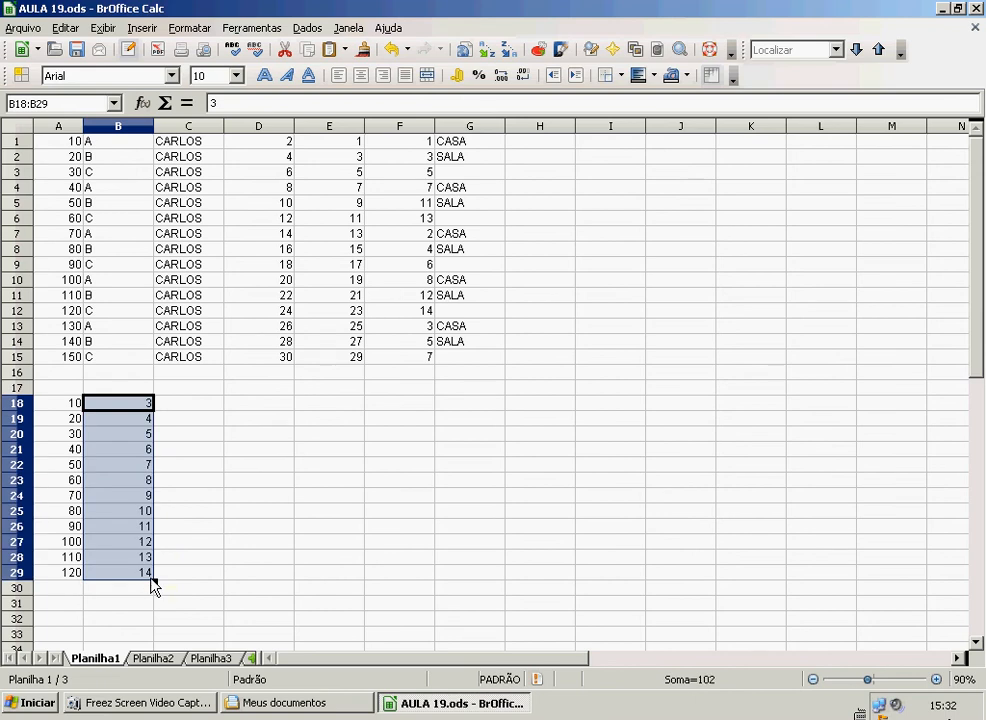
click(268, 574)
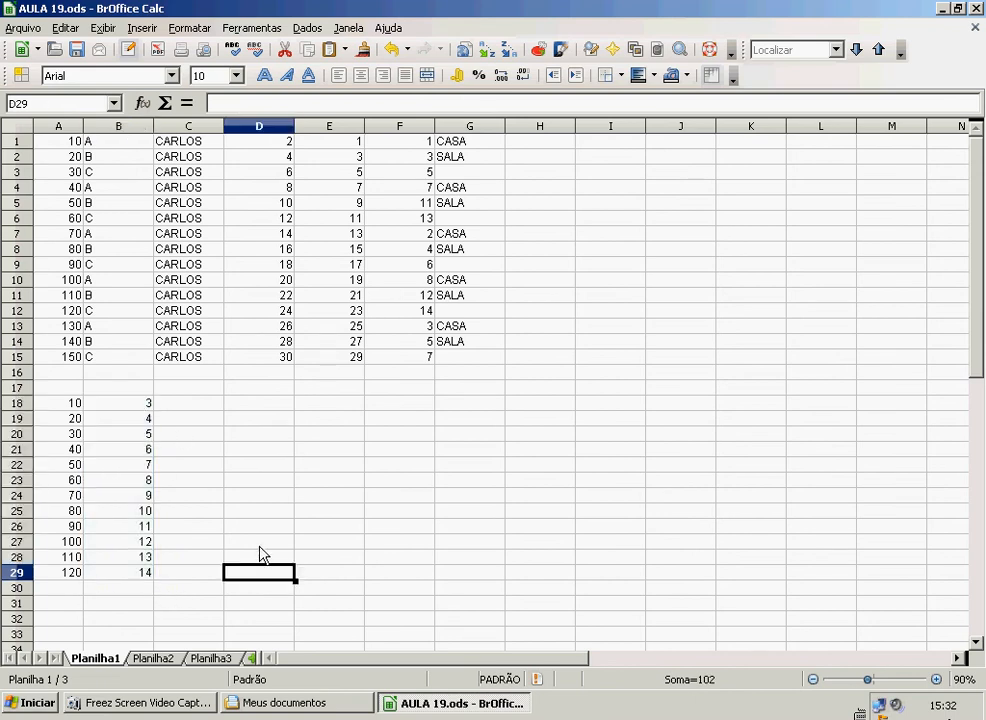
- Enter the starting values 101, 102 and 103 in cells C18 to C20
click(203, 408)
text(1)
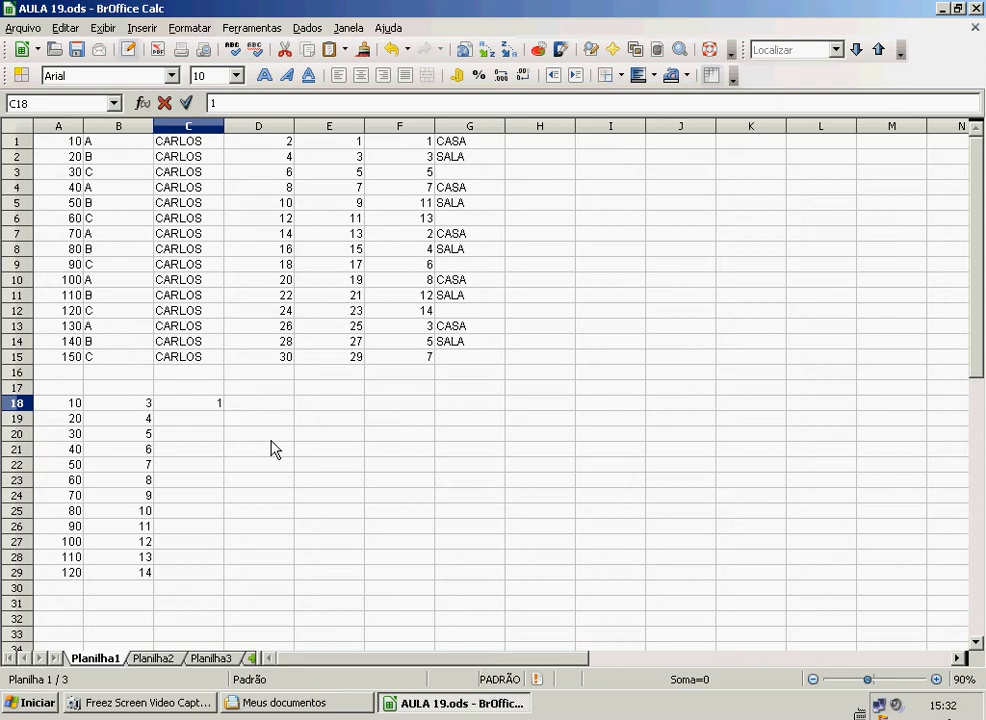
text(01)
key(Return)
text(102)
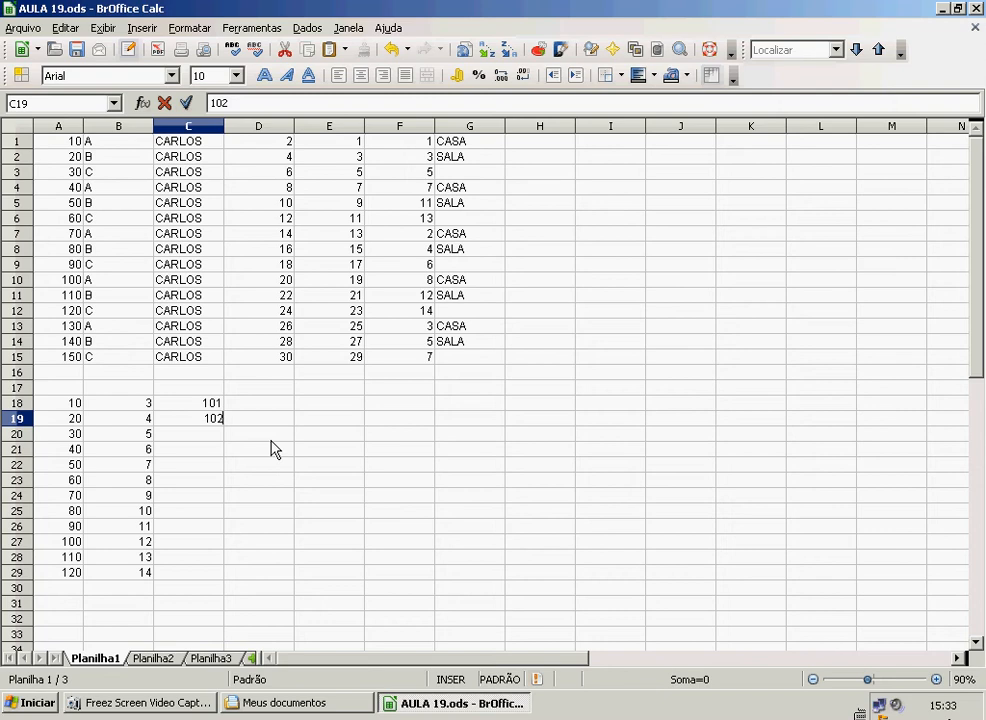
key(Return)
key(Up)
key(Up)
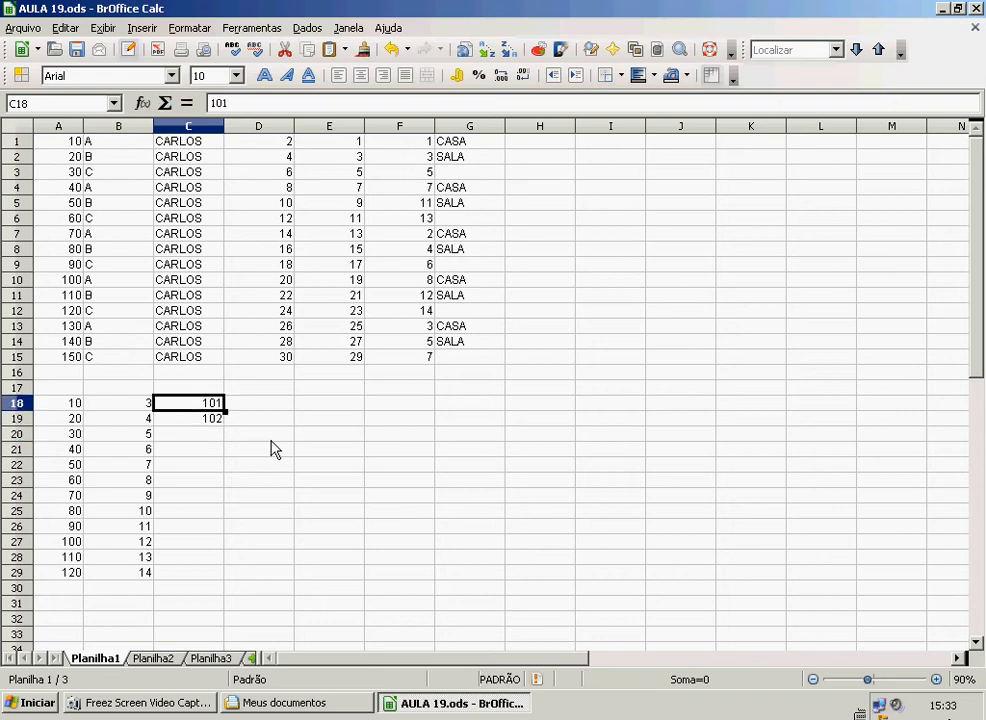
key(Down)
key(Up)
key(Down)
key(Down)
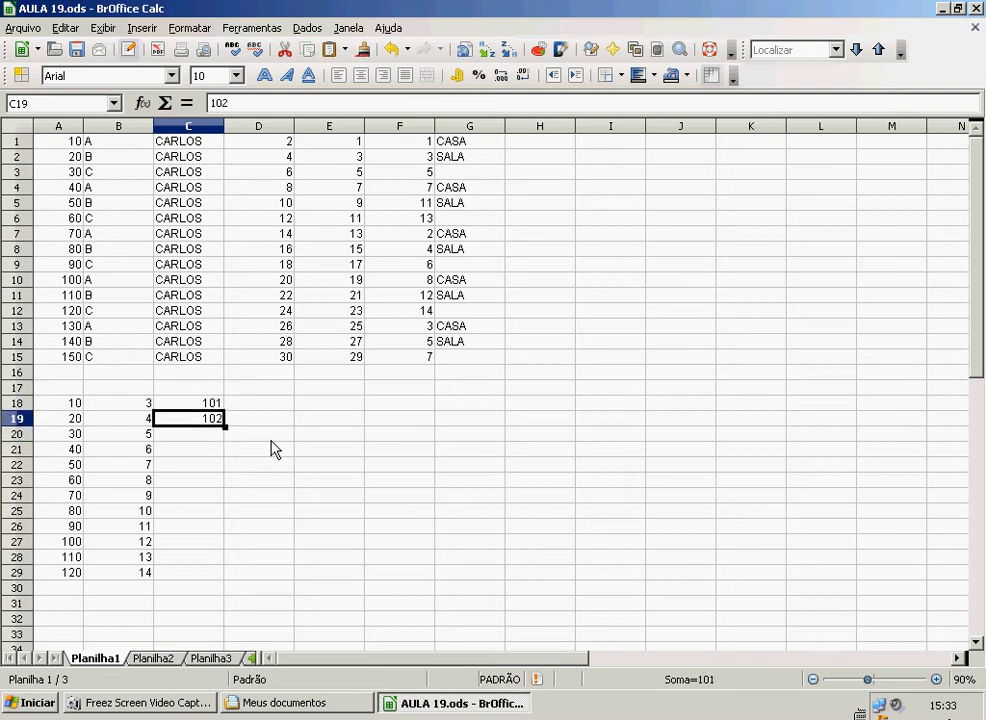
text(103)
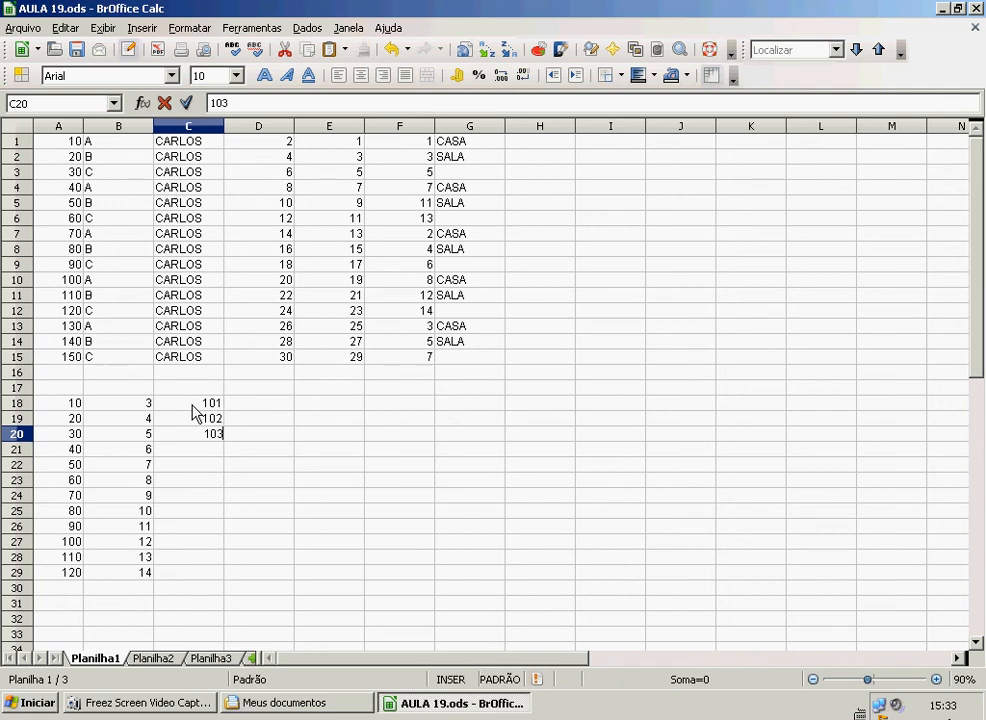
- Extend the series in C18:C20 down to cell C29 with automatic fill
drag(194, 403, 193, 448)
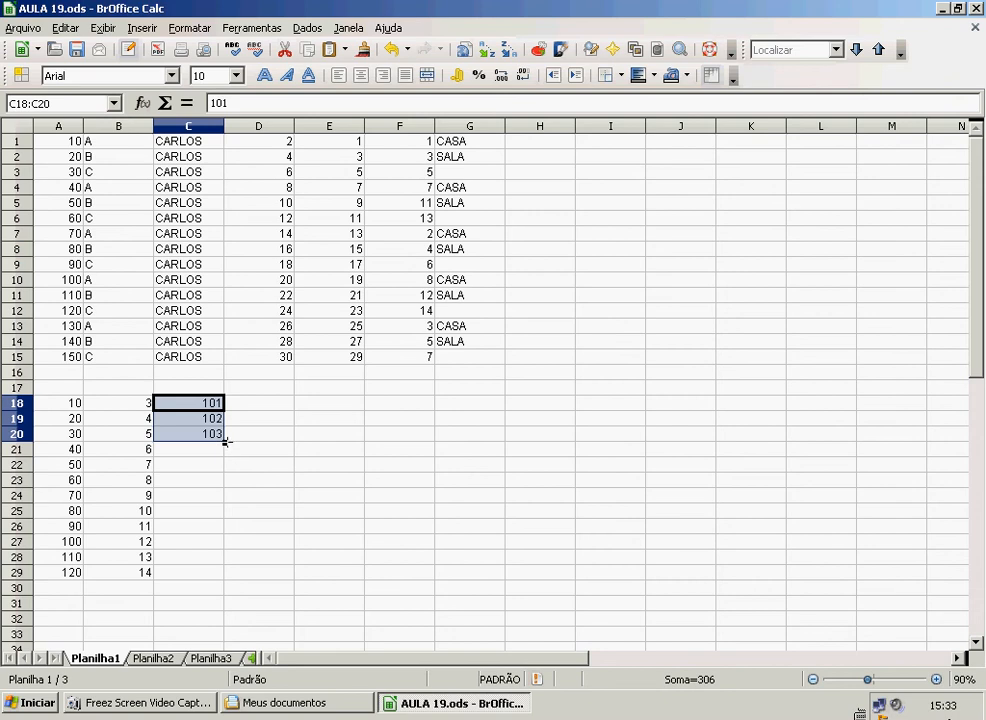
drag(225, 441, 225, 441)
drag(225, 441, 218, 587)
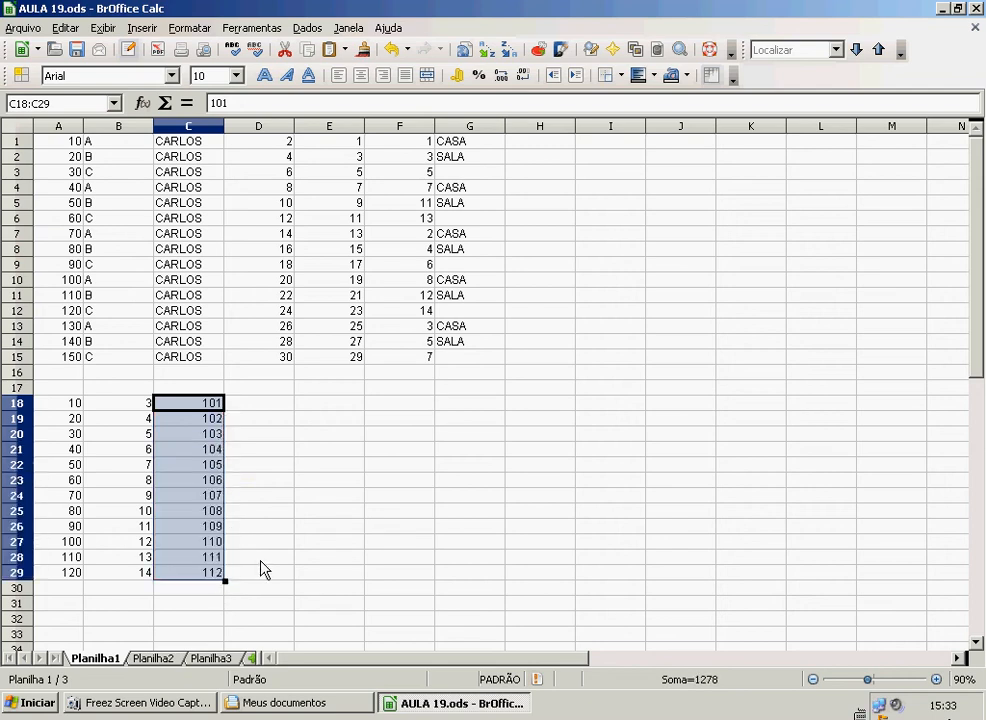
click(330, 538)
- Clear the contents of B18:C29 and select cell B18
click(128, 405)
drag(157, 420, 203, 578)
key(Delete)
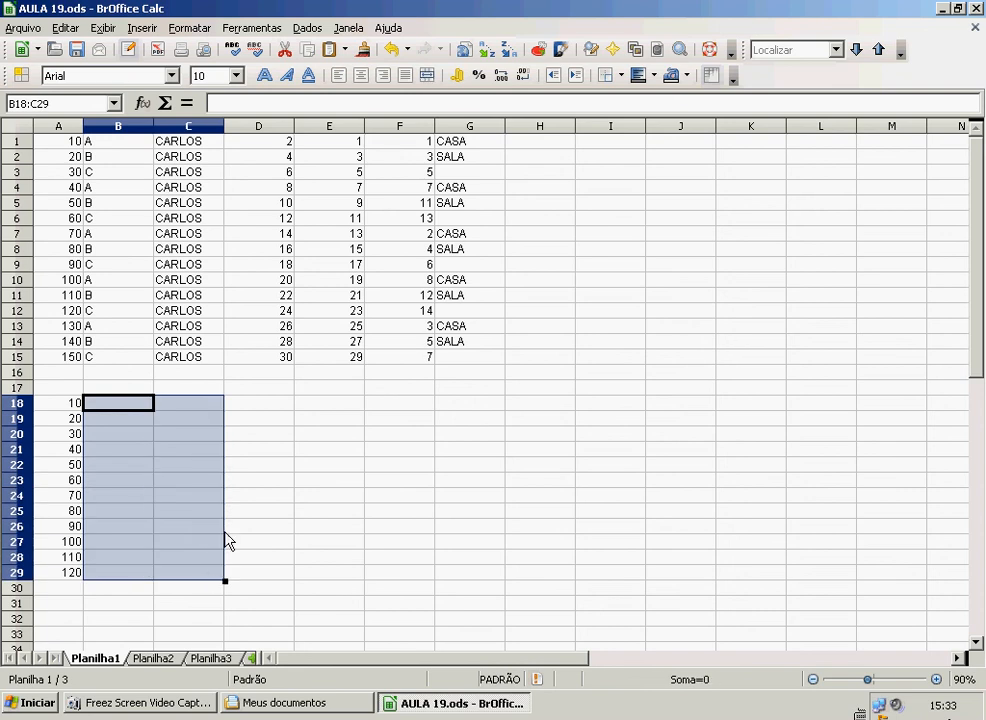
click(329, 464)
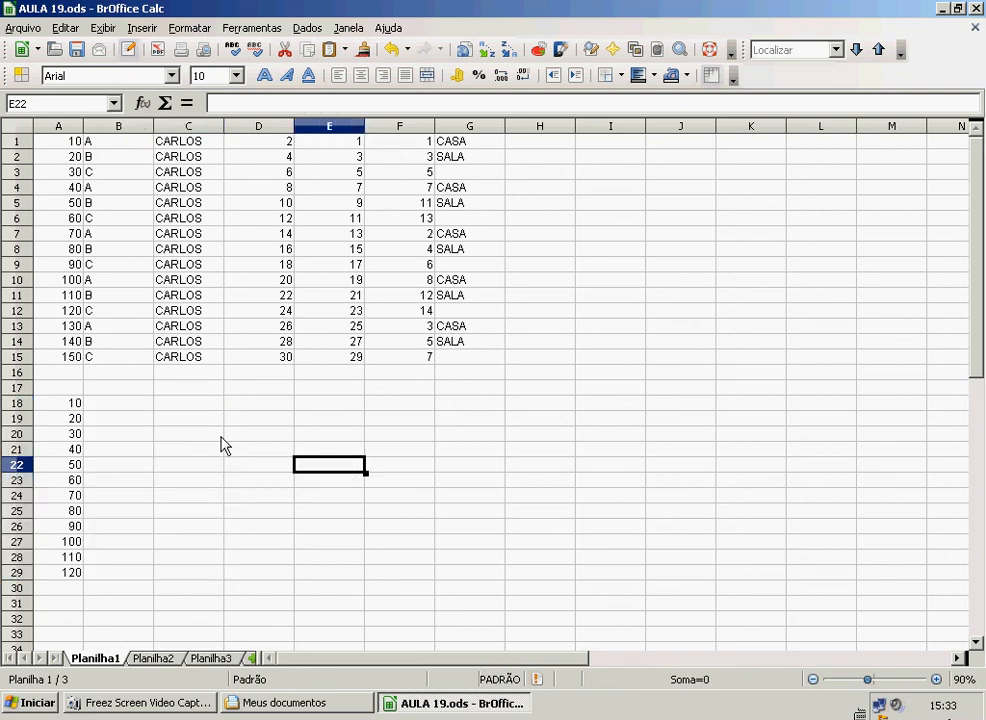
click(125, 405)
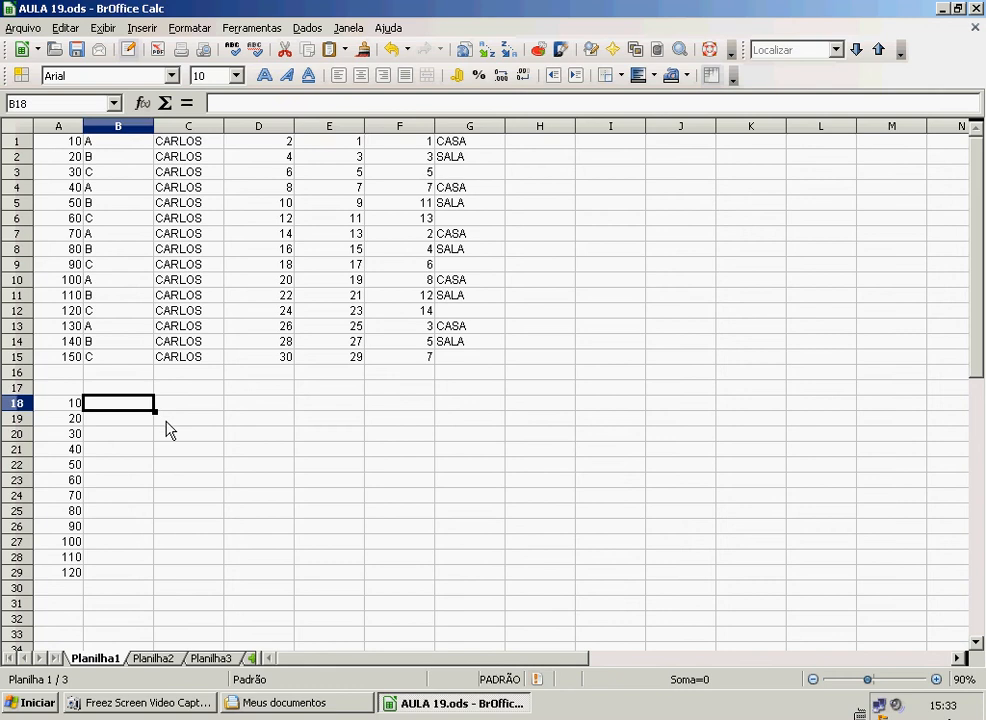
- Enter A, B and C in cells B18 to B20 and select the three cells
text(A)
key(Return)
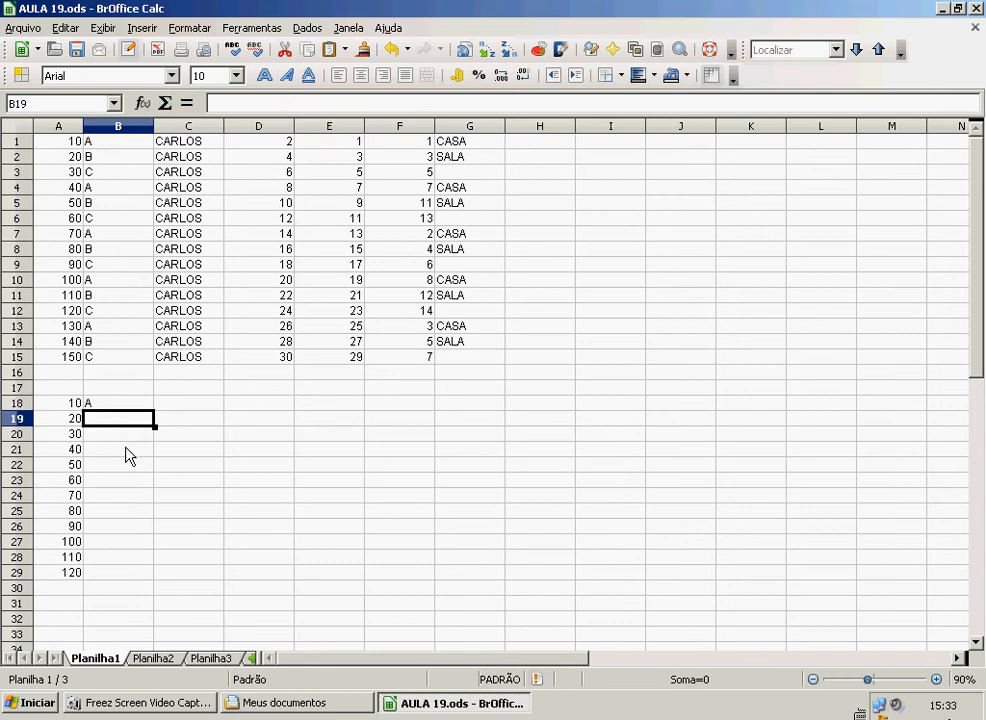
text(B)
key(Return)
text(B)
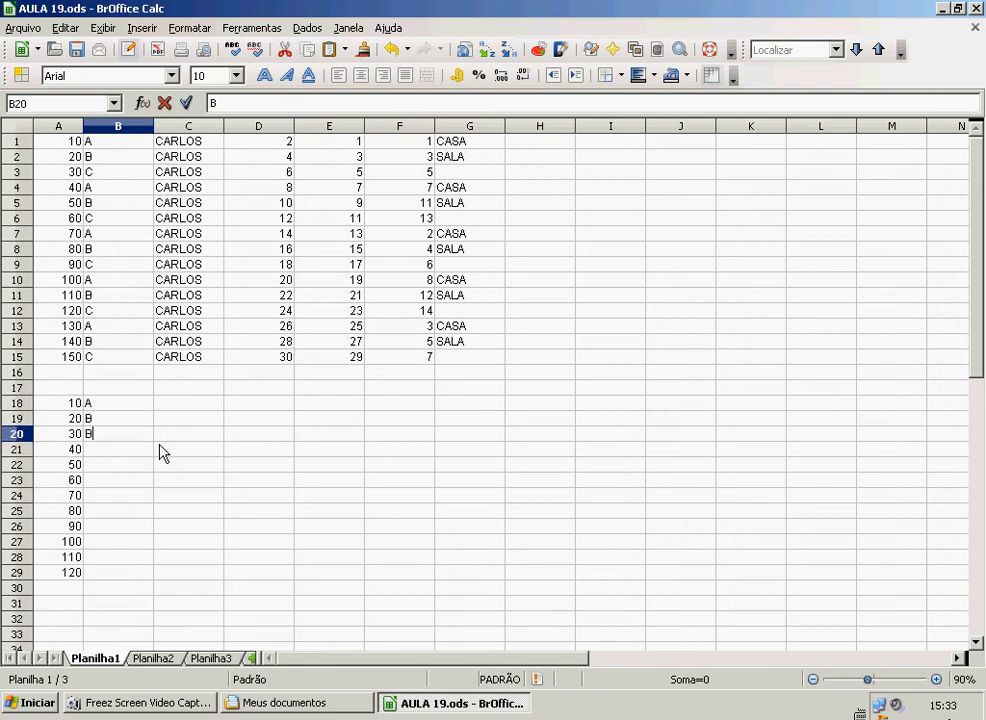
key(BackSpace)
key(Tab)
drag(108, 403, 133, 452)
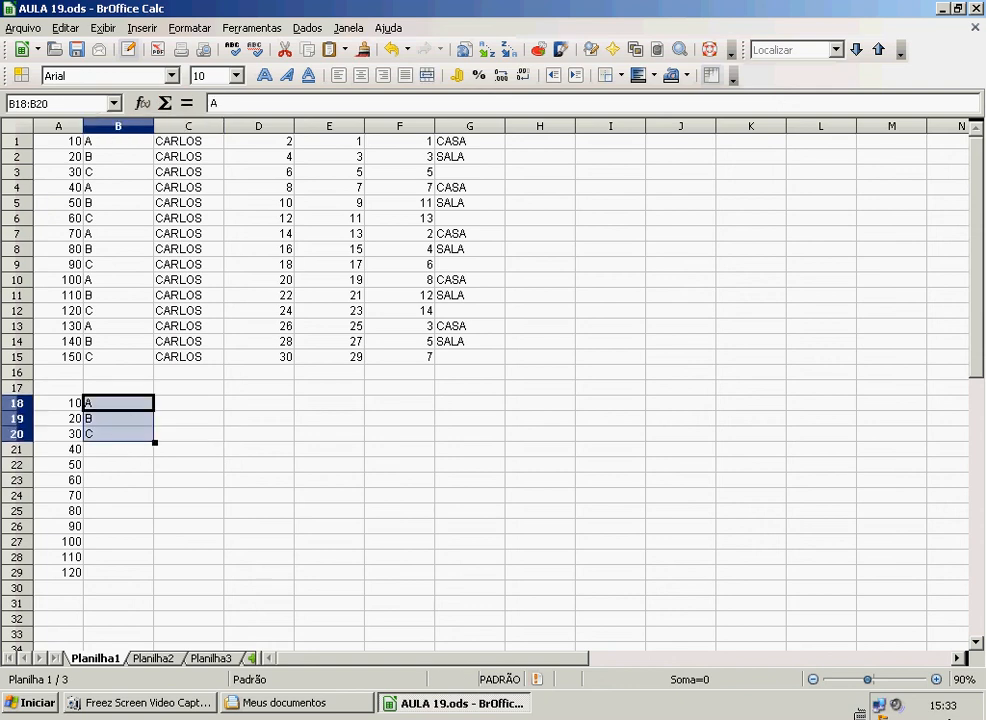
click(160, 715)
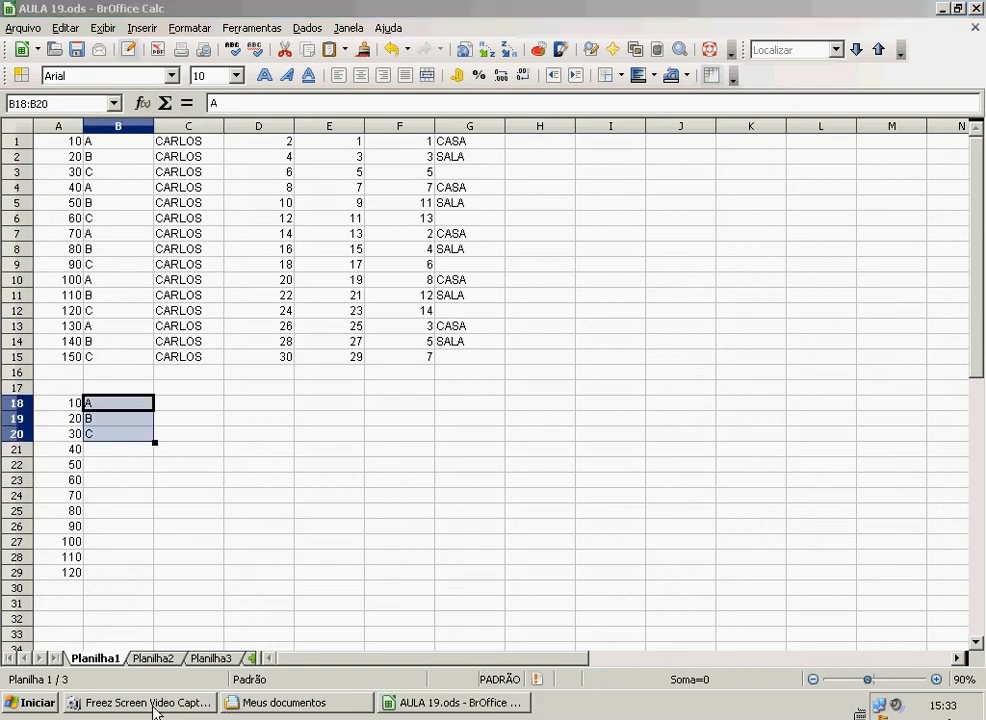
click(153, 710)
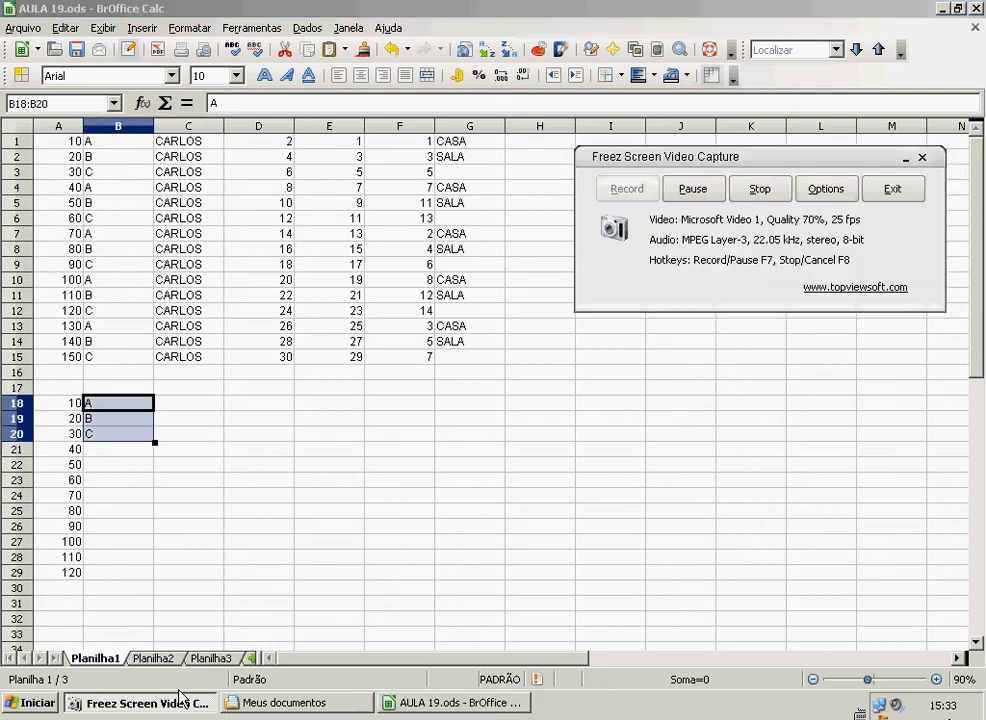
click(920, 158)
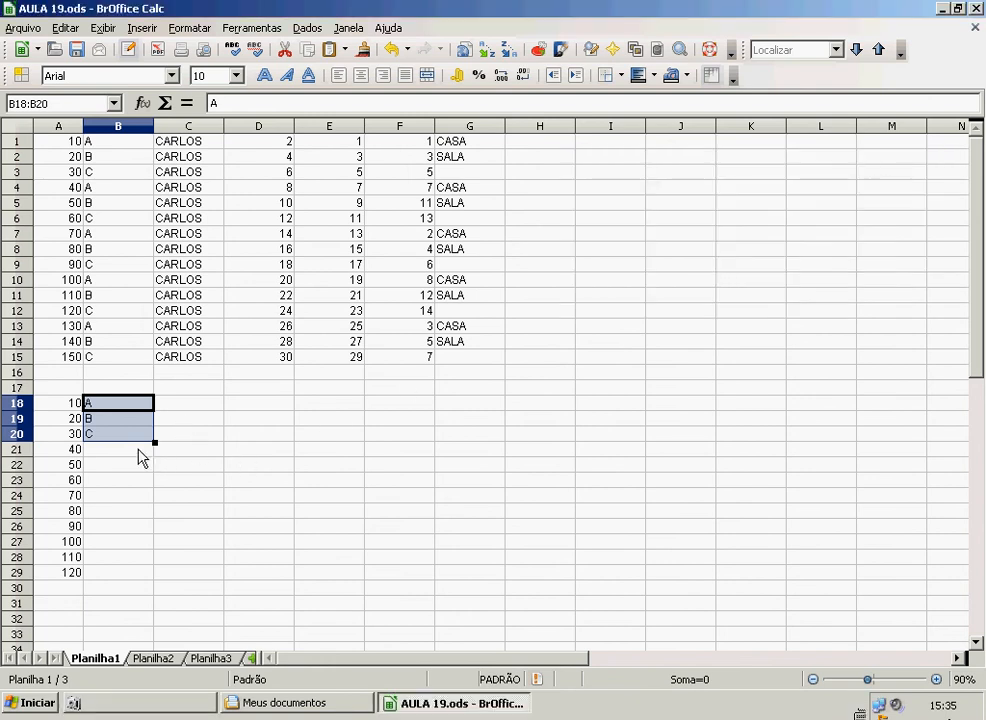
- Extend the A, B, C pattern in B18:B20 down to cell B29 with automatic fill
click(166, 481)
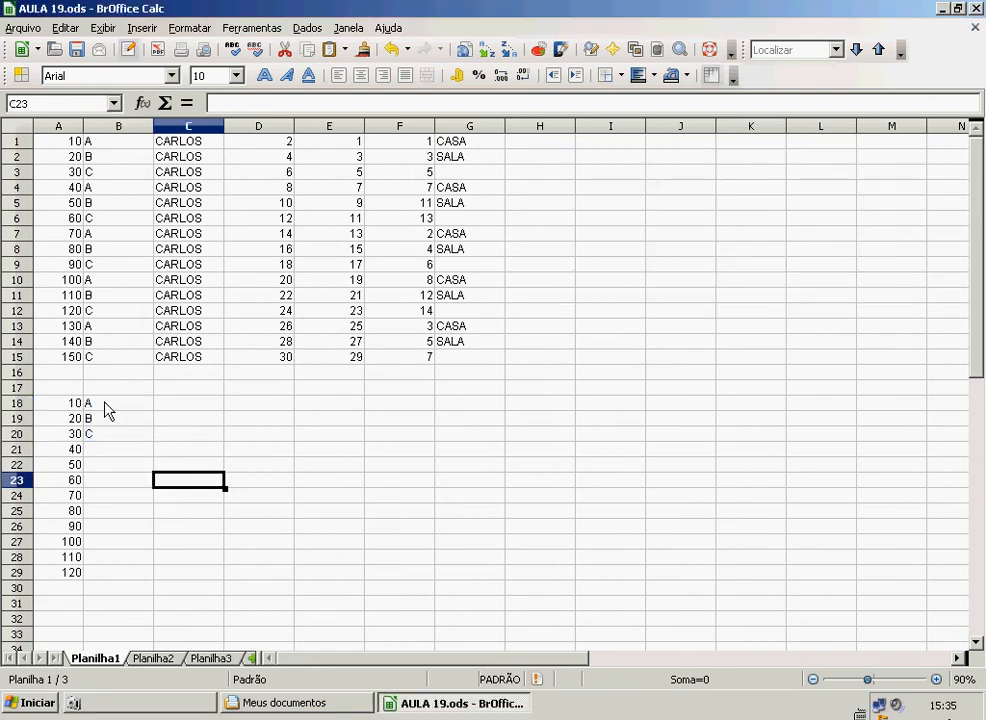
drag(110, 403, 114, 432)
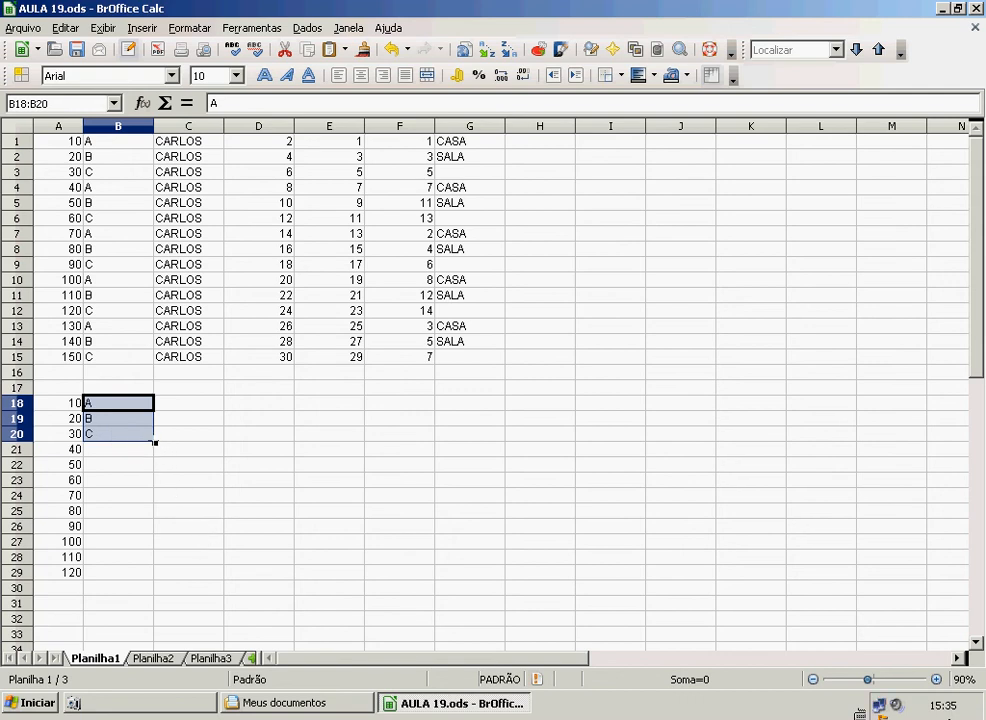
drag(155, 443, 146, 578)
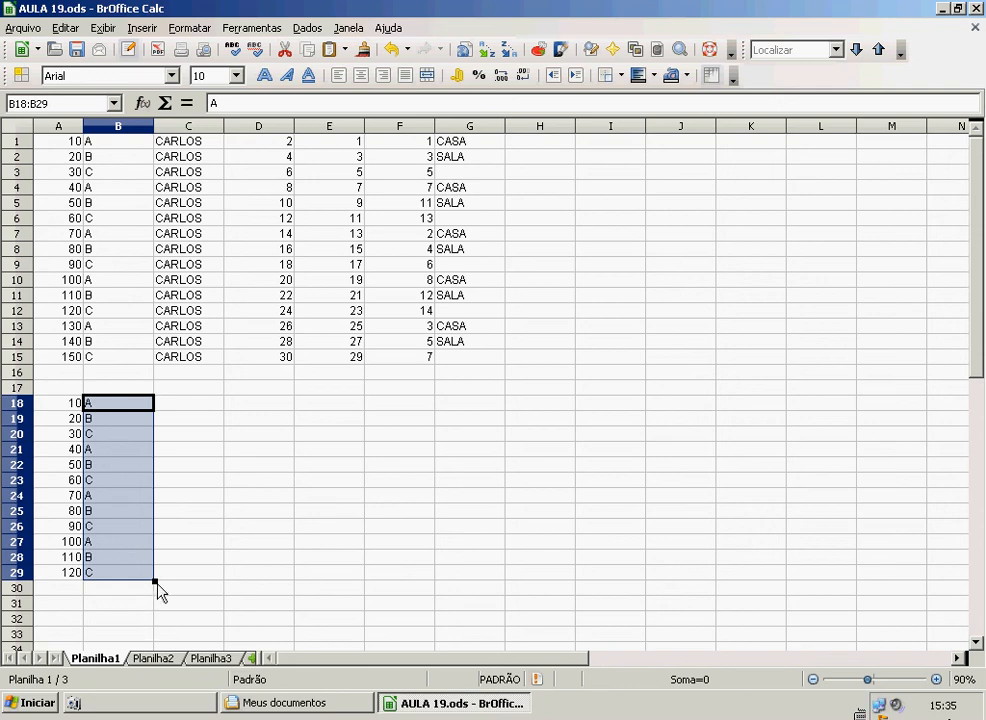
- Enter the name used in the original column C in C18 and C19, and fill it down to C29
click(178, 405)
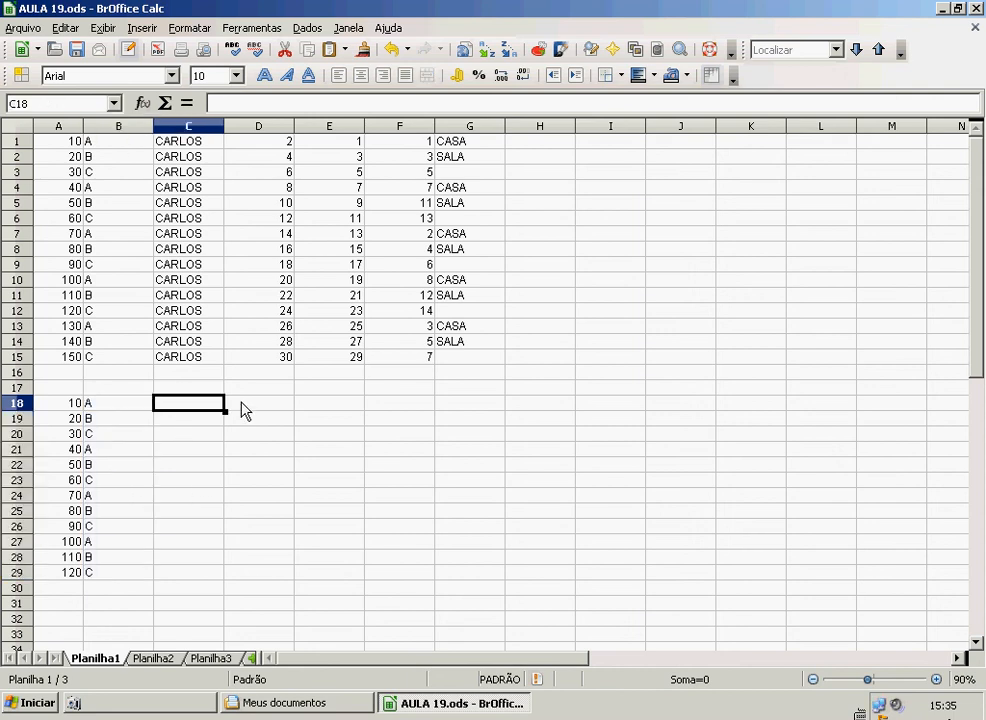
text(CARLOS)
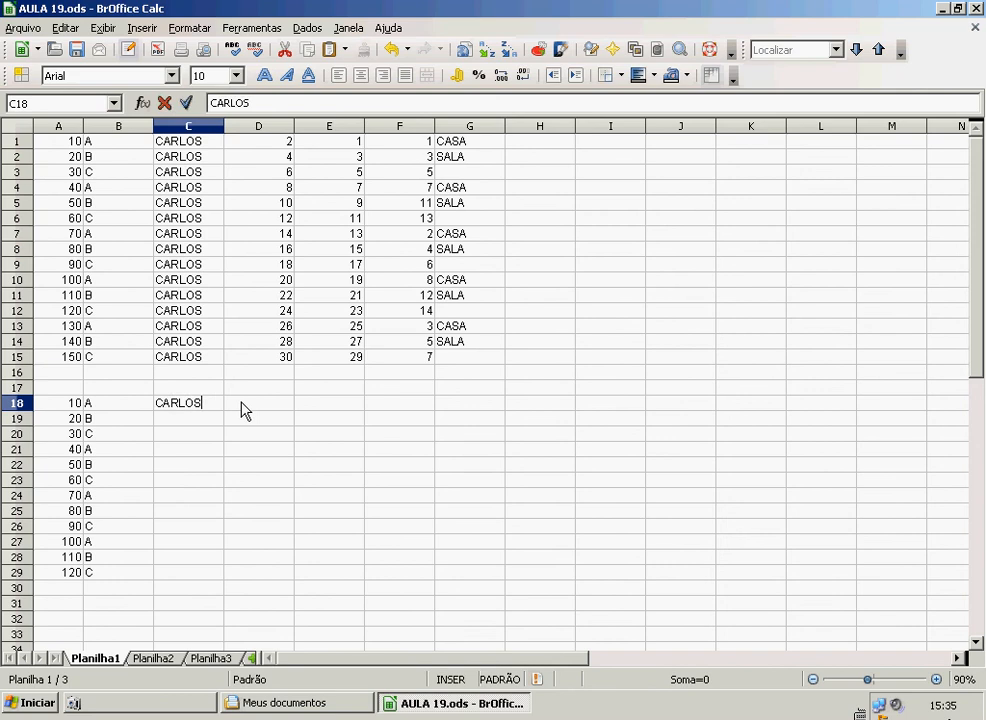
click(213, 419)
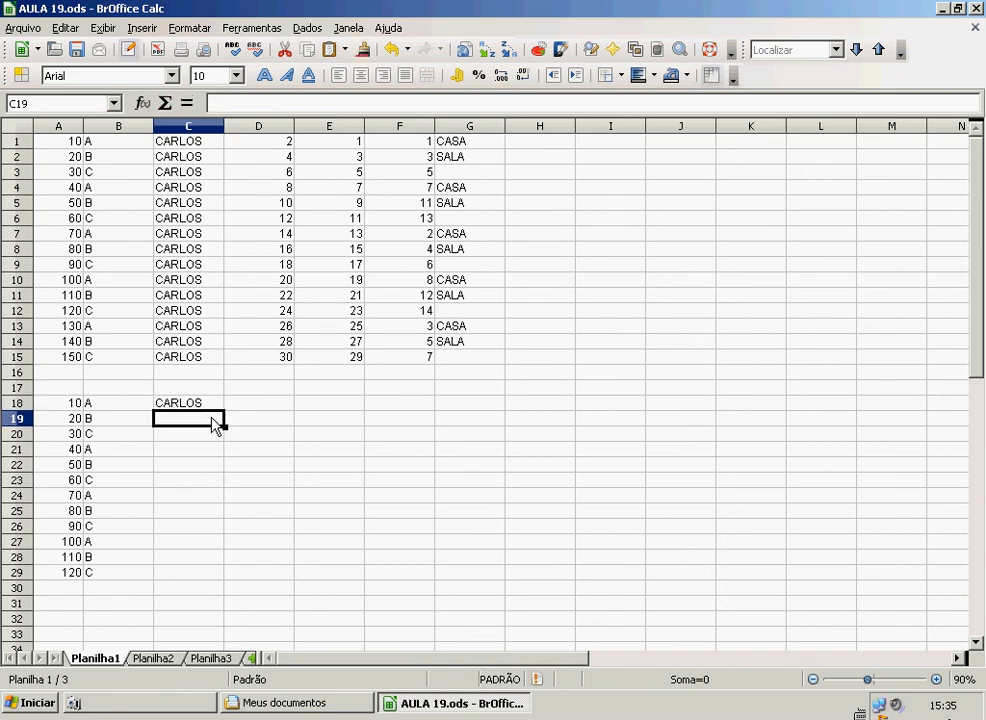
text(CAR)
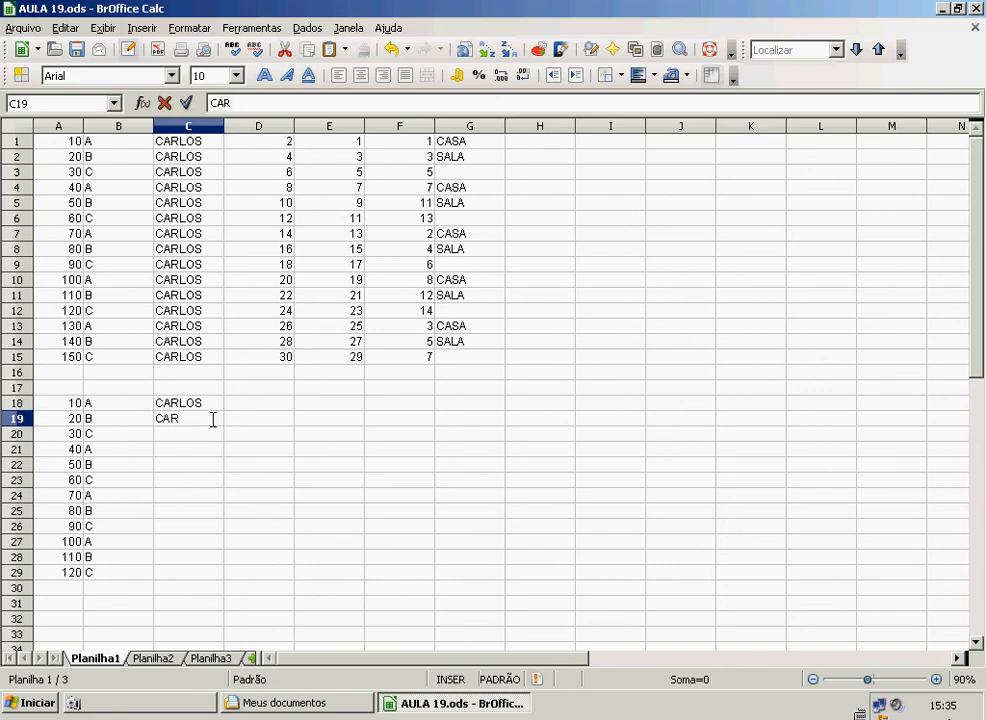
text(TLOS)
key(Up)
click(180, 453)
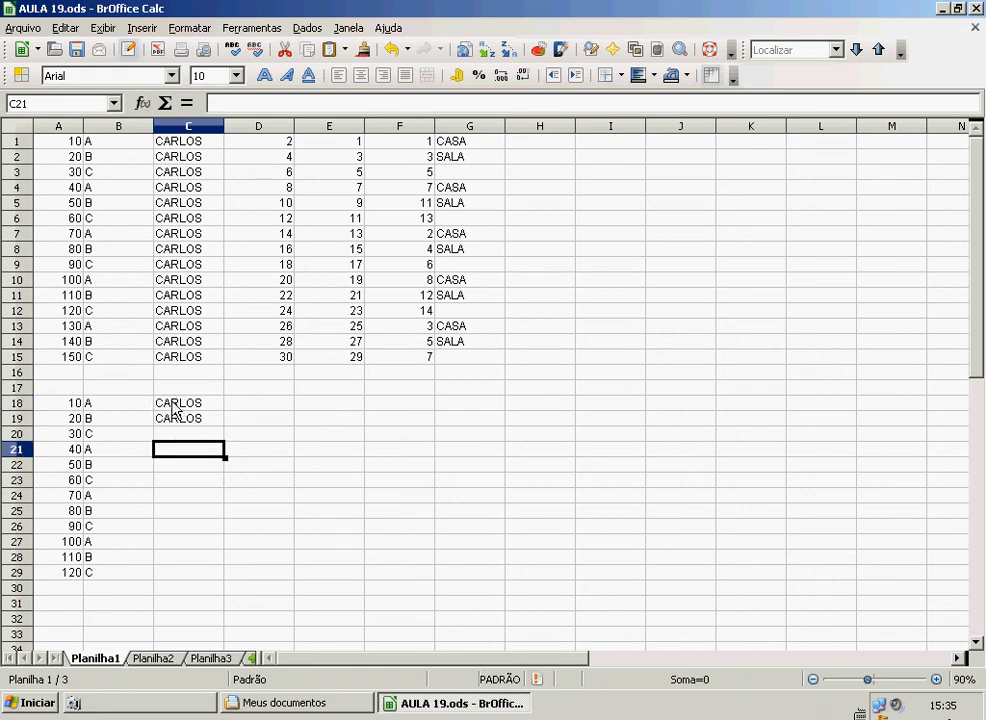
drag(175, 410, 216, 586)
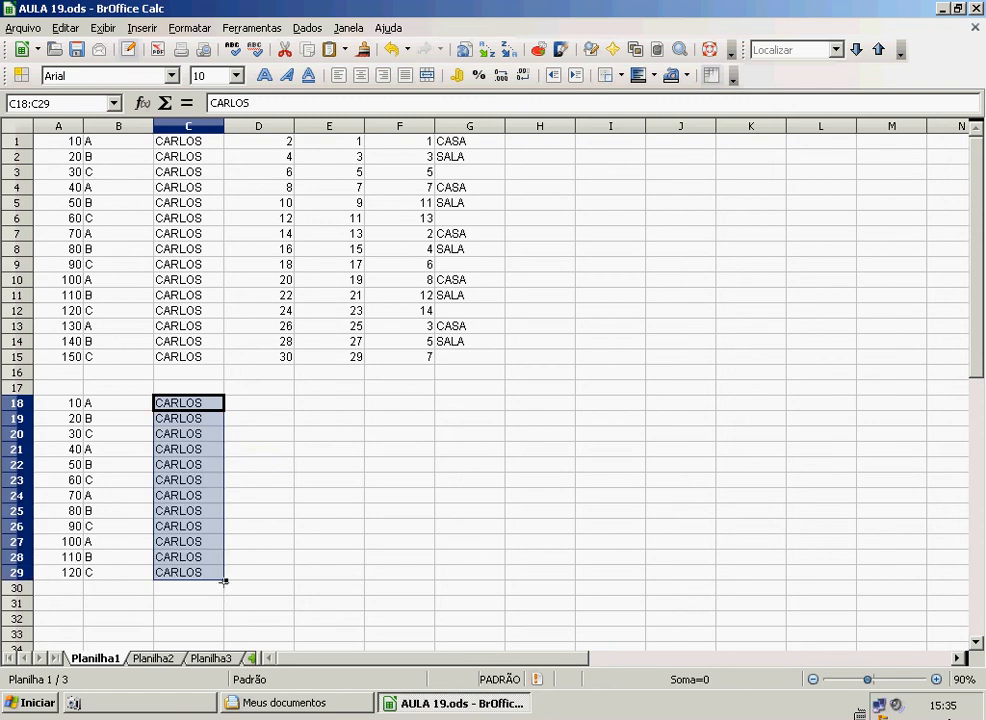
- Enter 2, 4 and 6 in D18:D20 and extend the series down to D29
click(272, 402)
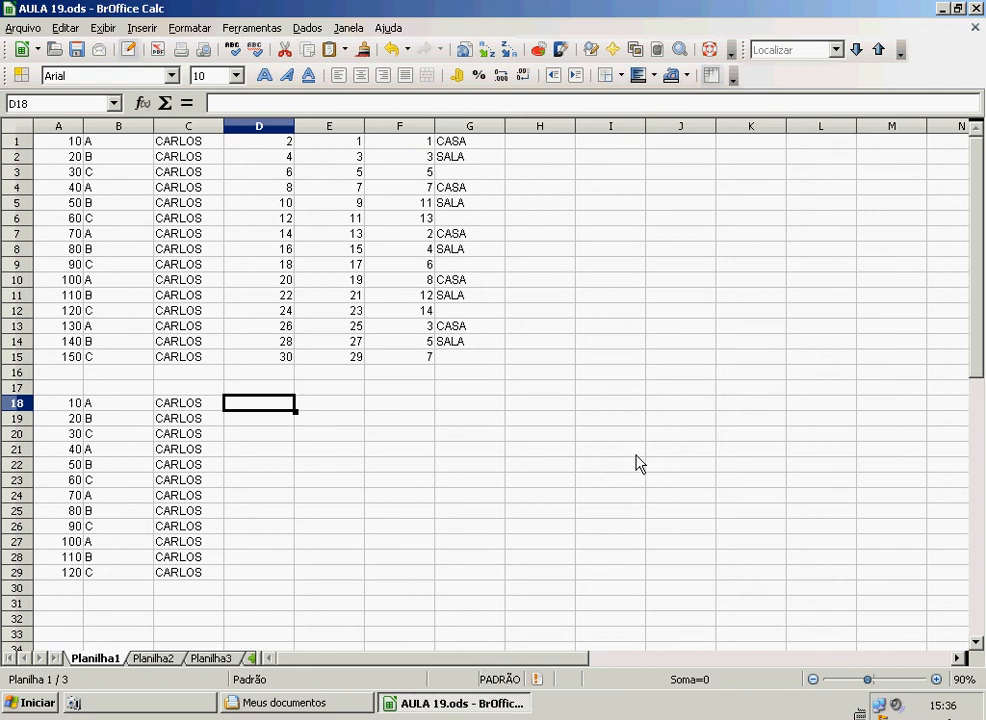
text(2)
key(Return)
text(4)
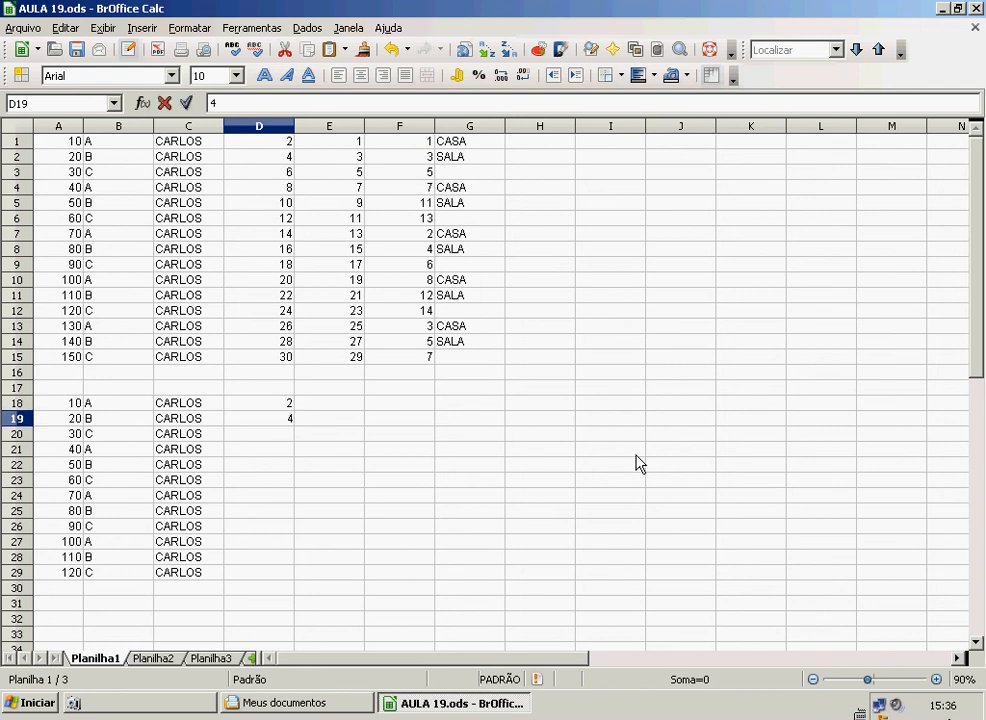
key(Return)
text(6)
key(Return)
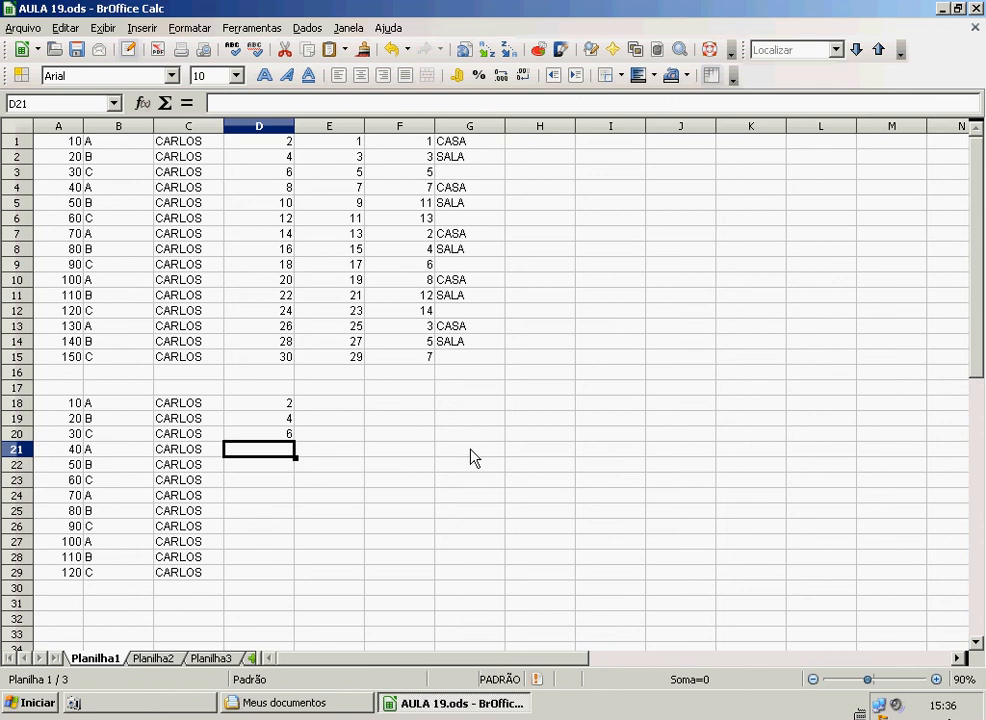
drag(256, 406, 293, 581)
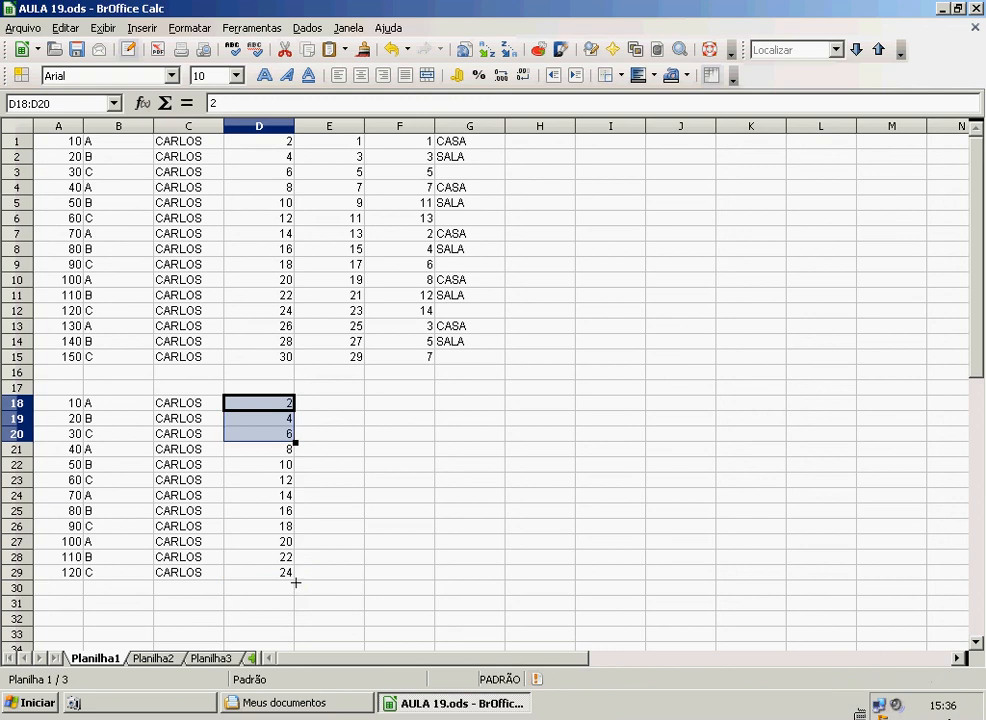
- Enter 1, 3 and 5 in E18:E20 and extend the series down to E29
click(343, 403)
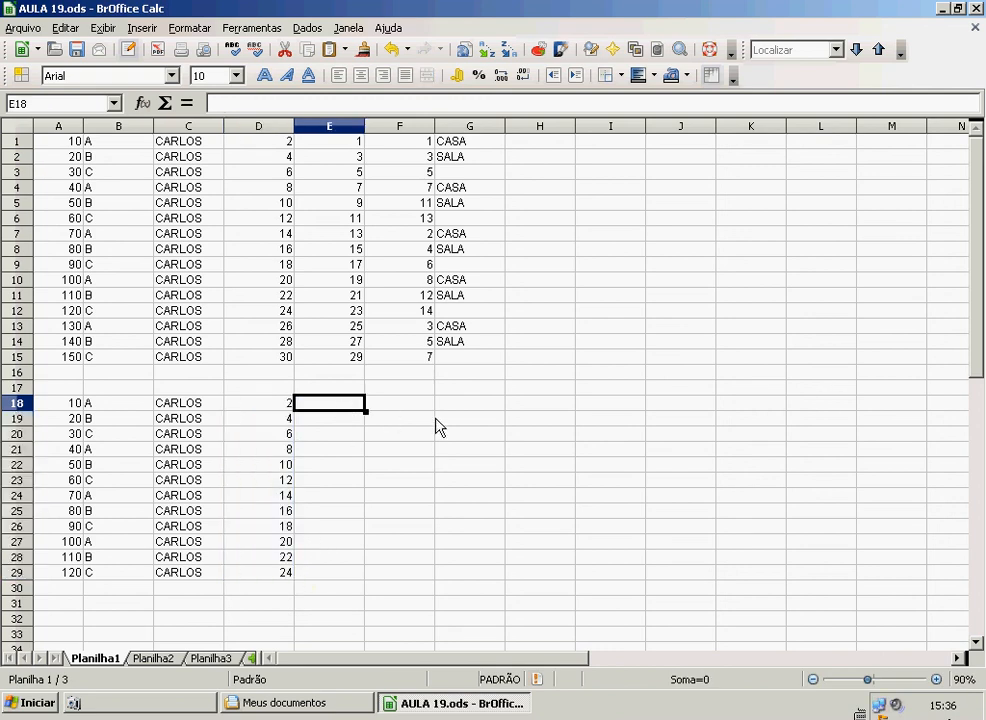
text(1)
key(Return)
text(3)
key(Return)
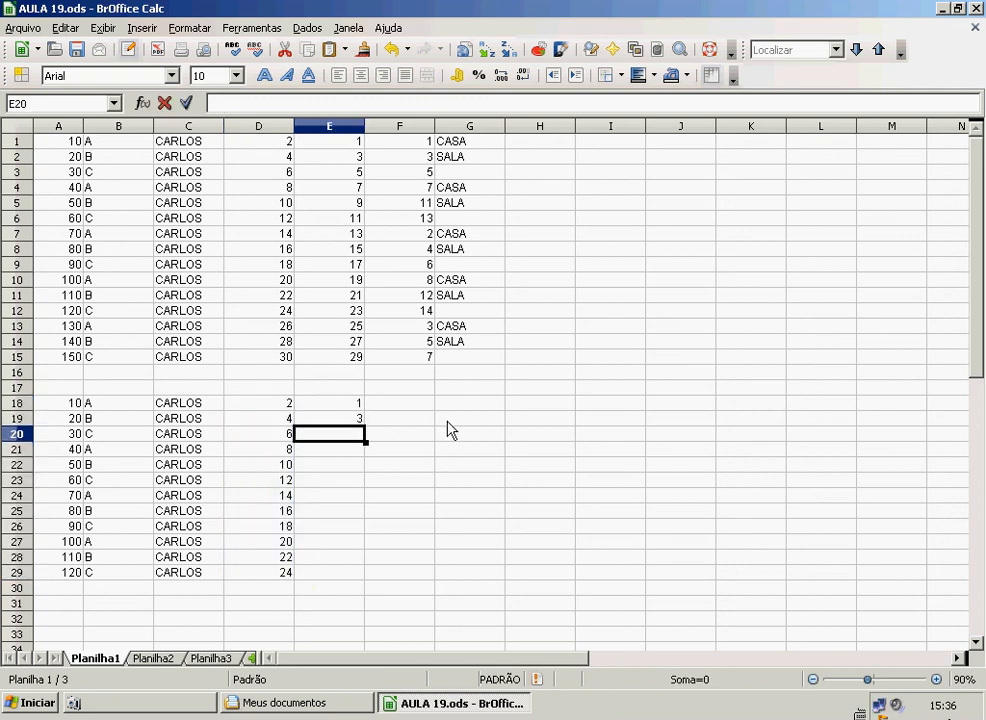
text(5)
key(Return)
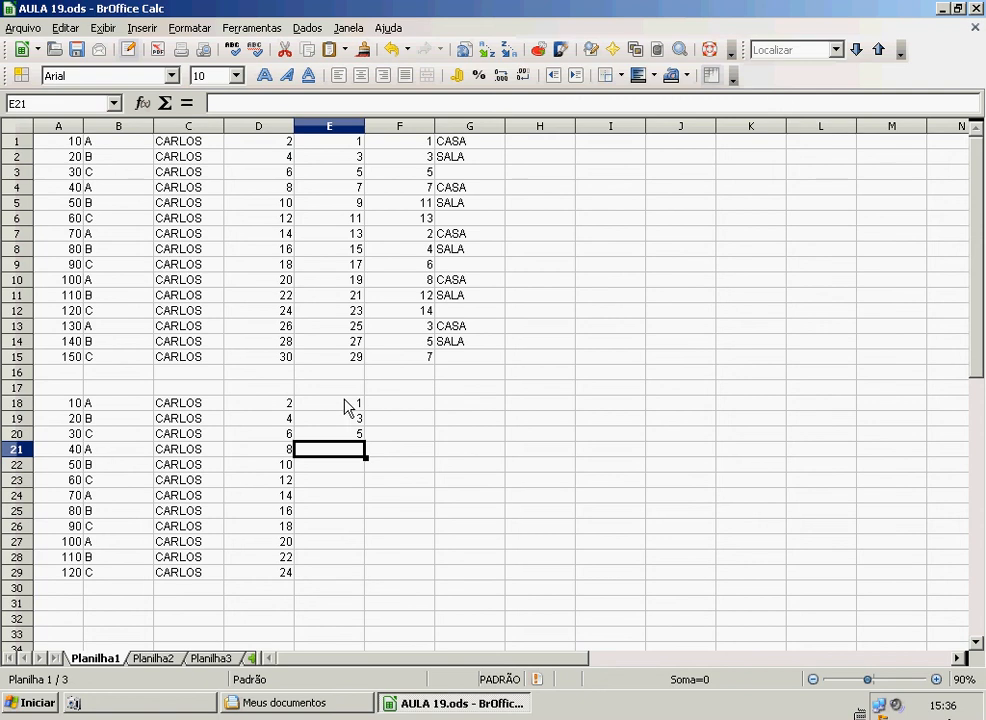
drag(348, 405, 344, 435)
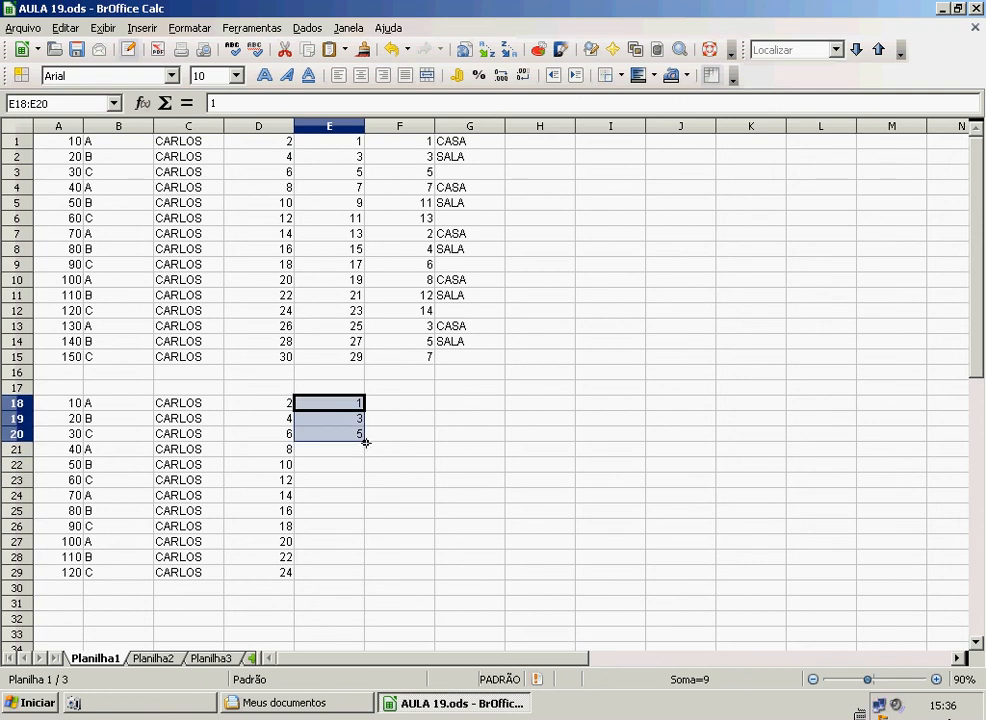
drag(366, 442, 353, 585)
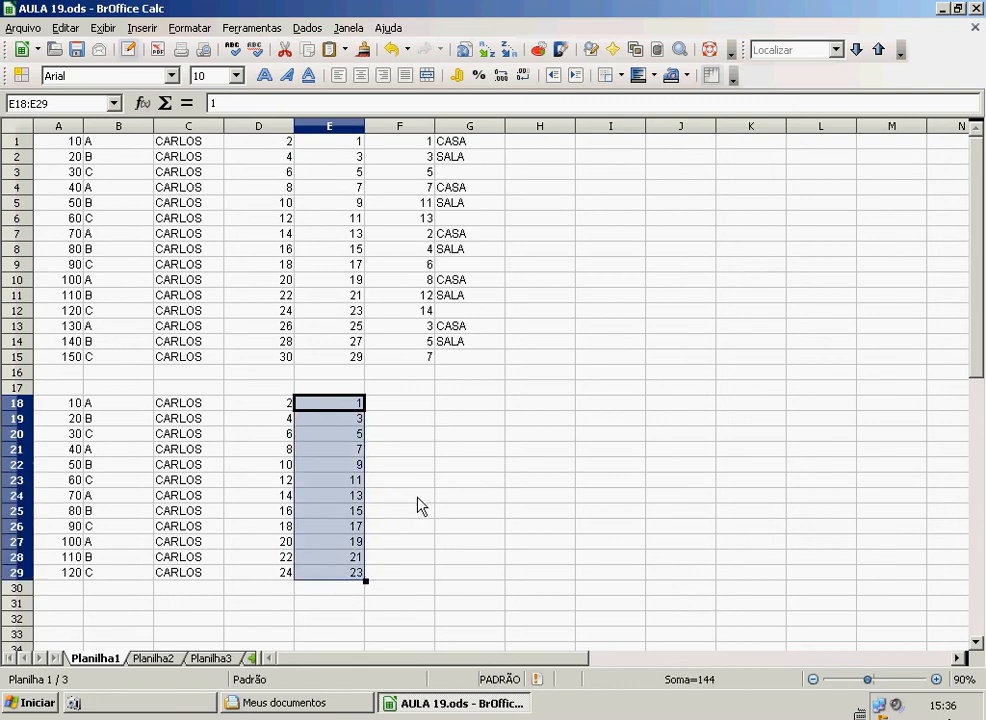
- Enter 1, 3, 5, 7 and 13 in F18:F22 and extend the sequence down to F29 with automatic fill
click(411, 408)
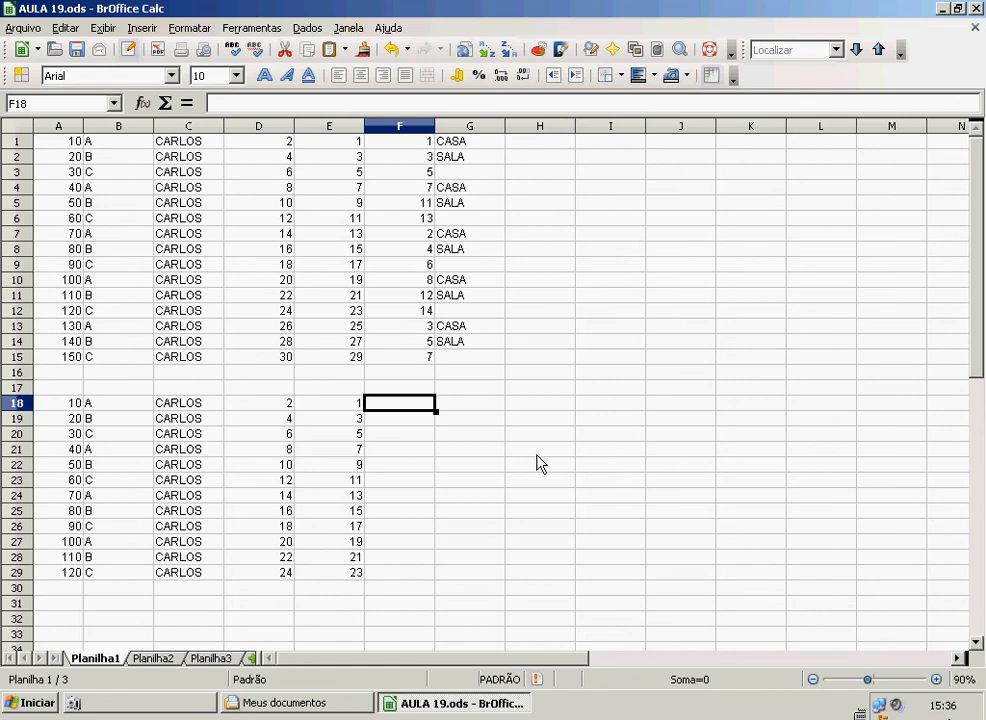
text(1)
key(Return)
text(3)
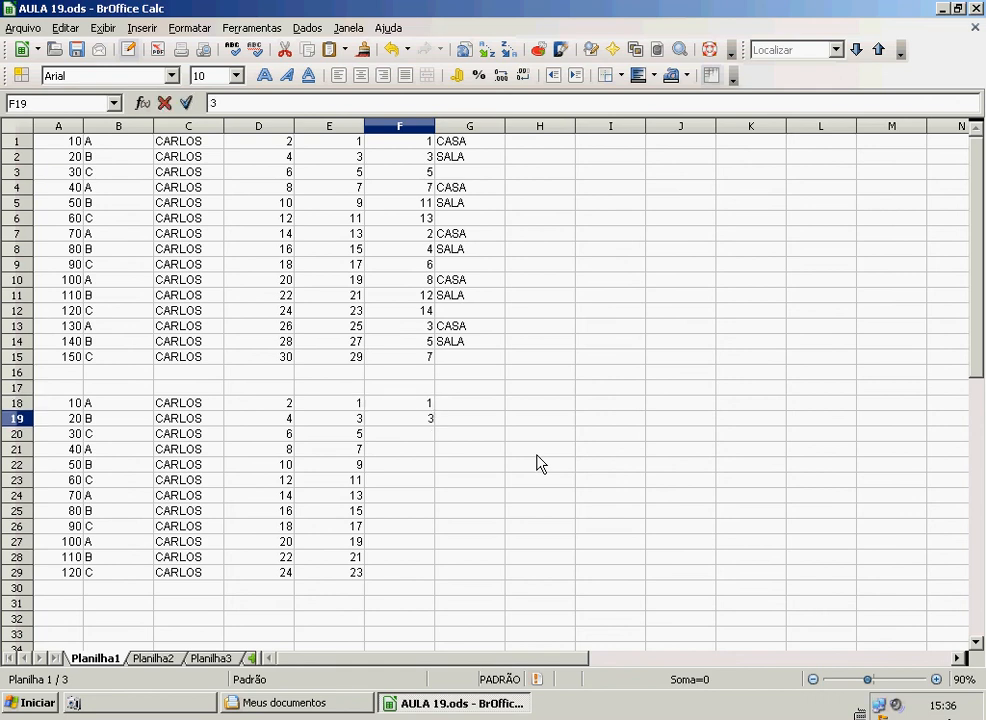
key(Return)
text(5)
key(Return)
text(7)
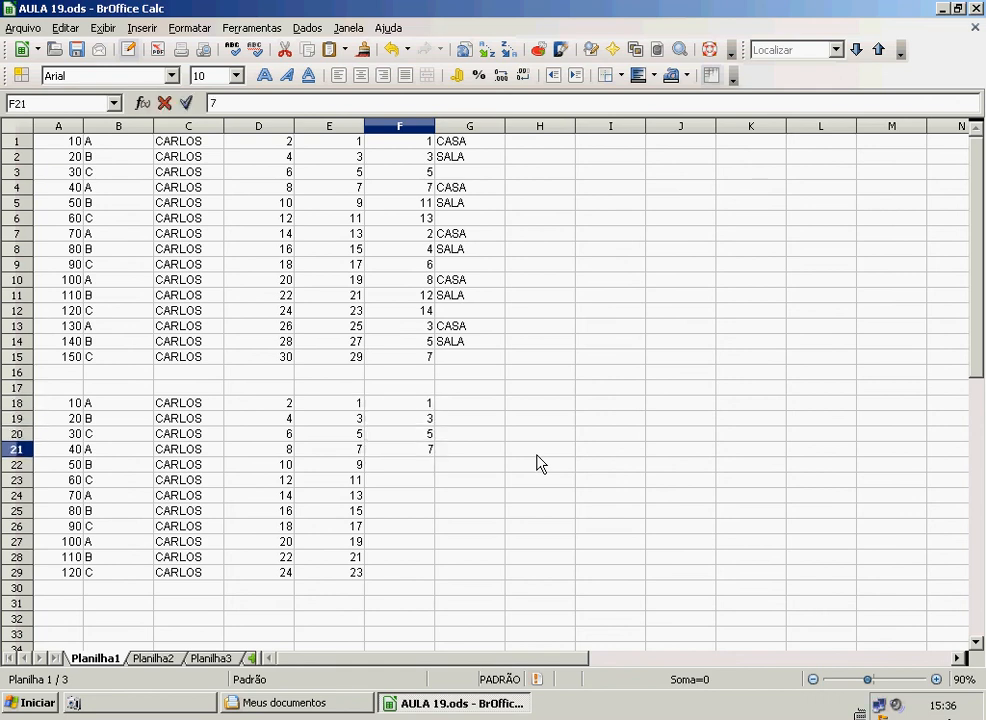
key(Return)
text(13)
key(Return)
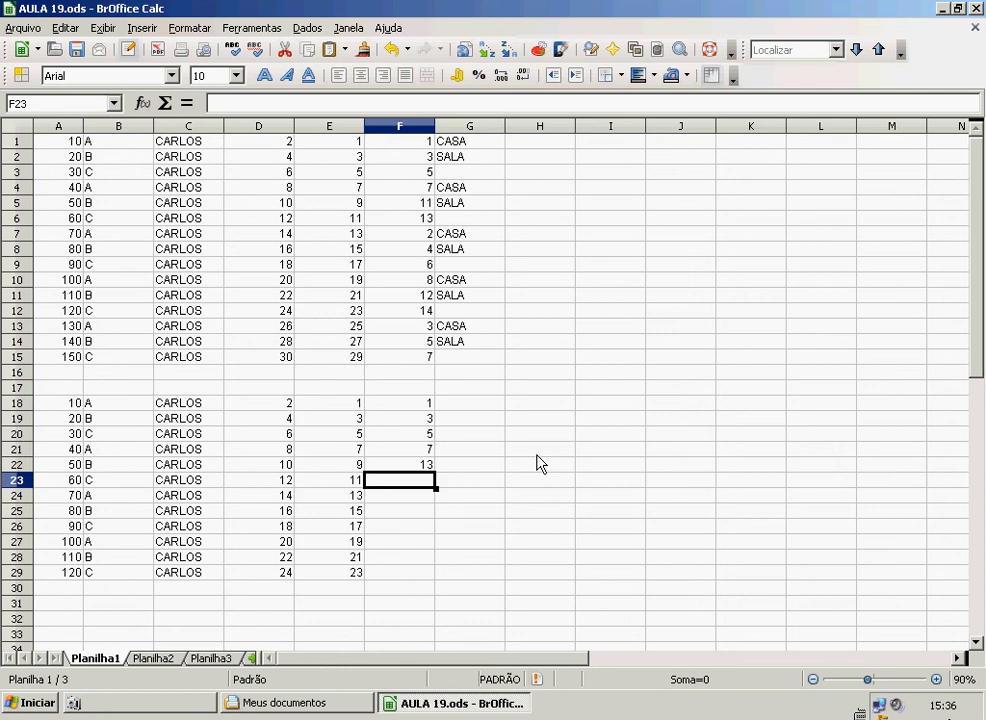
drag(403, 407, 428, 575)
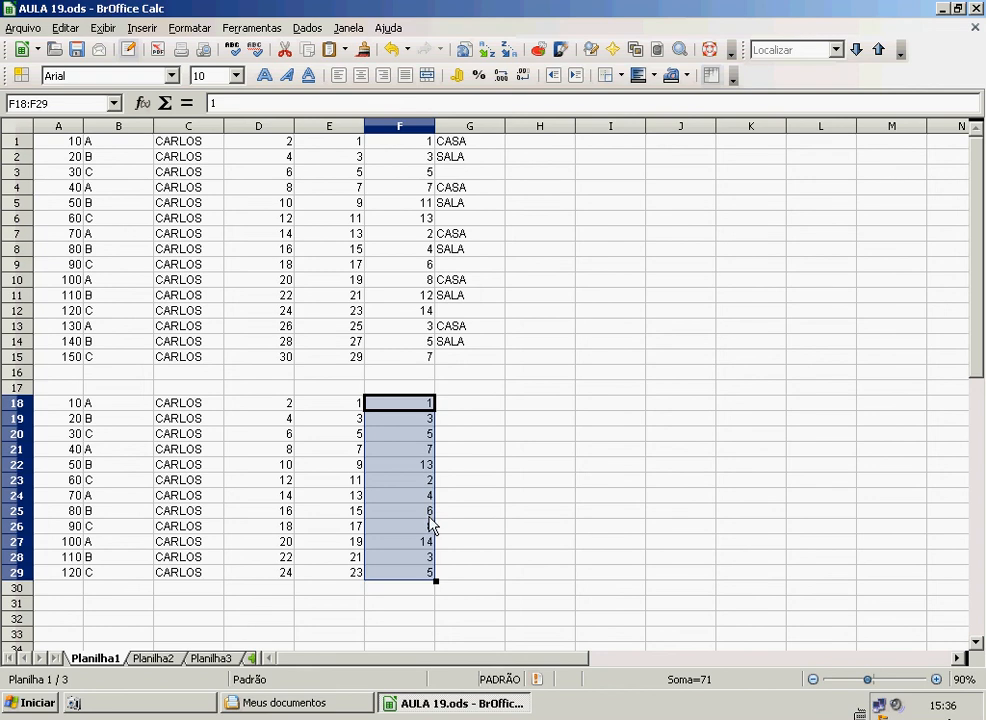
click(580, 527)
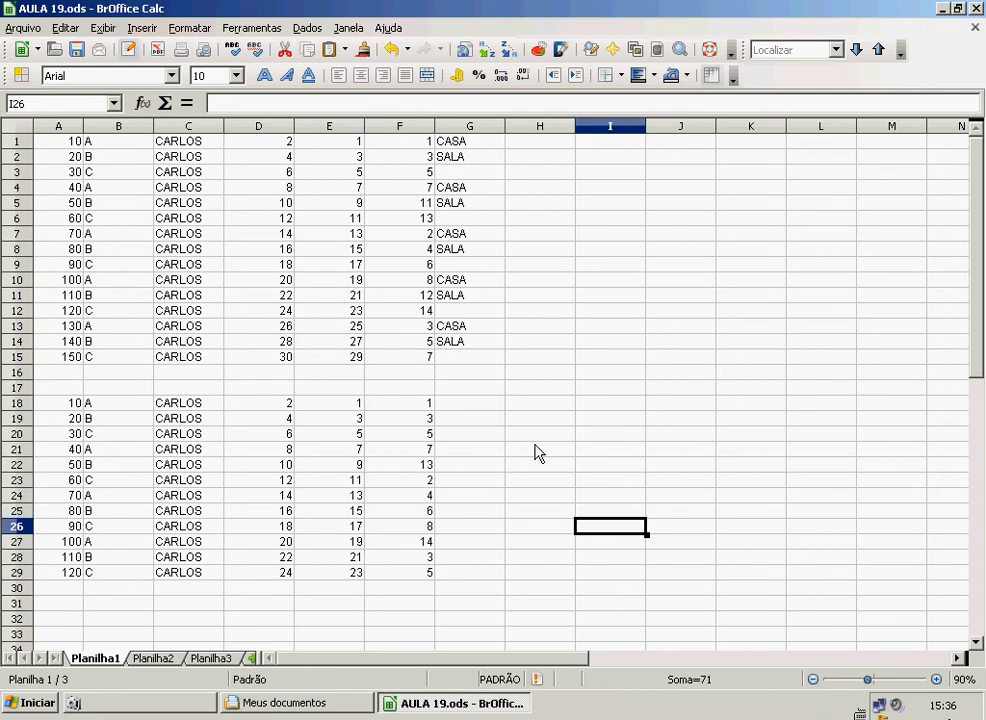
- Enter CASA in G18 and SALA in G19, and extend the pattern including the blank cell G20 down to G29
click(469, 404)
text(CASA)
key(Return)
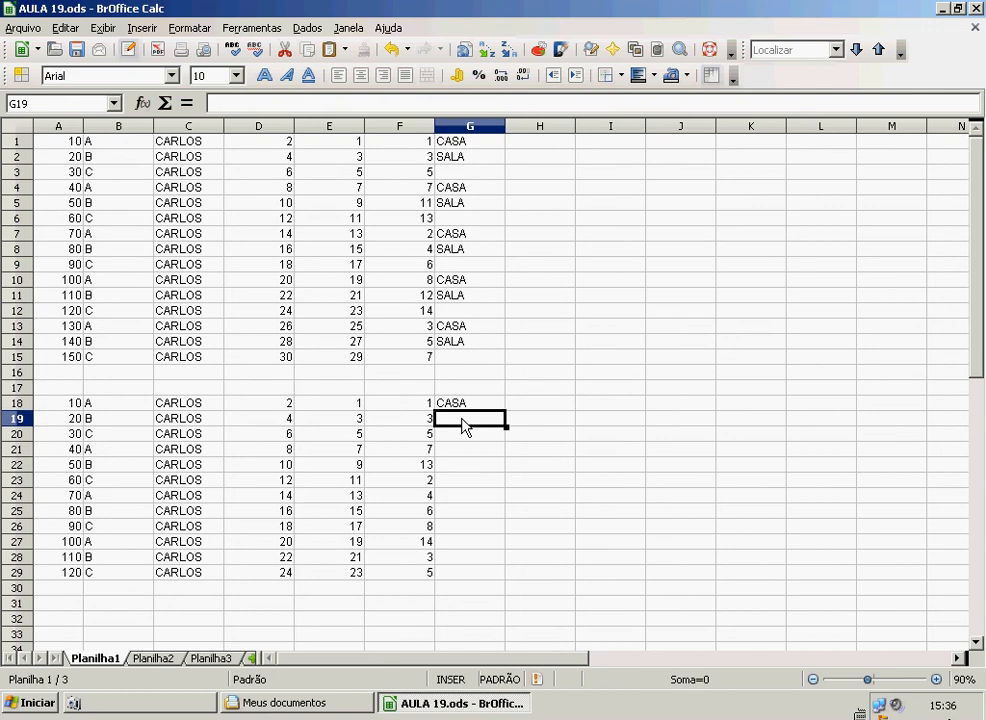
text(SALAQ)
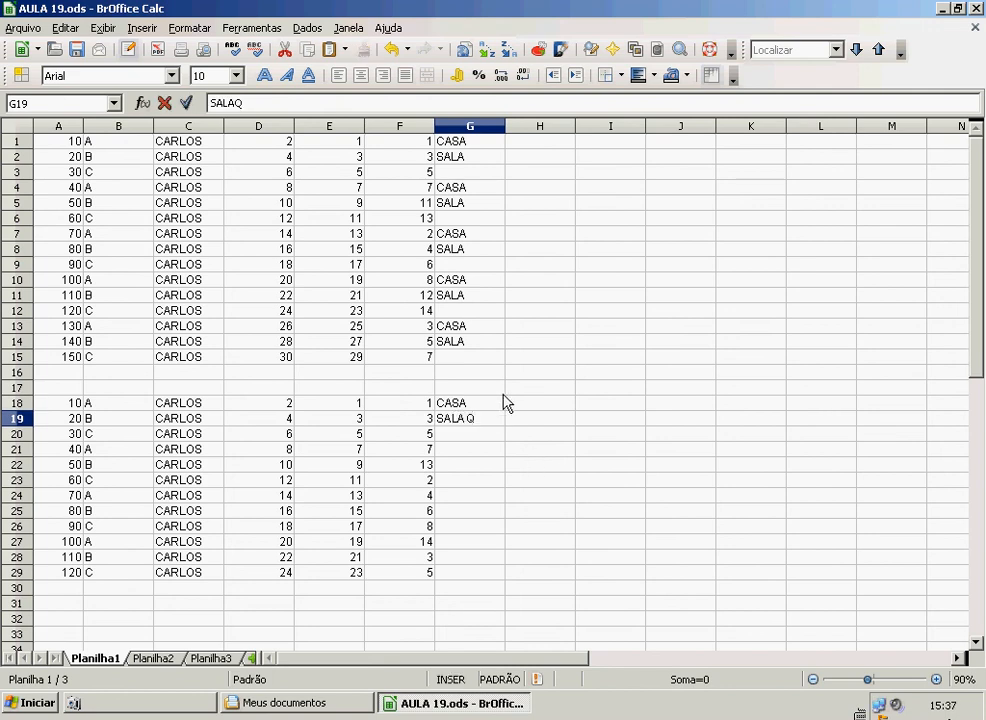
click(505, 451)
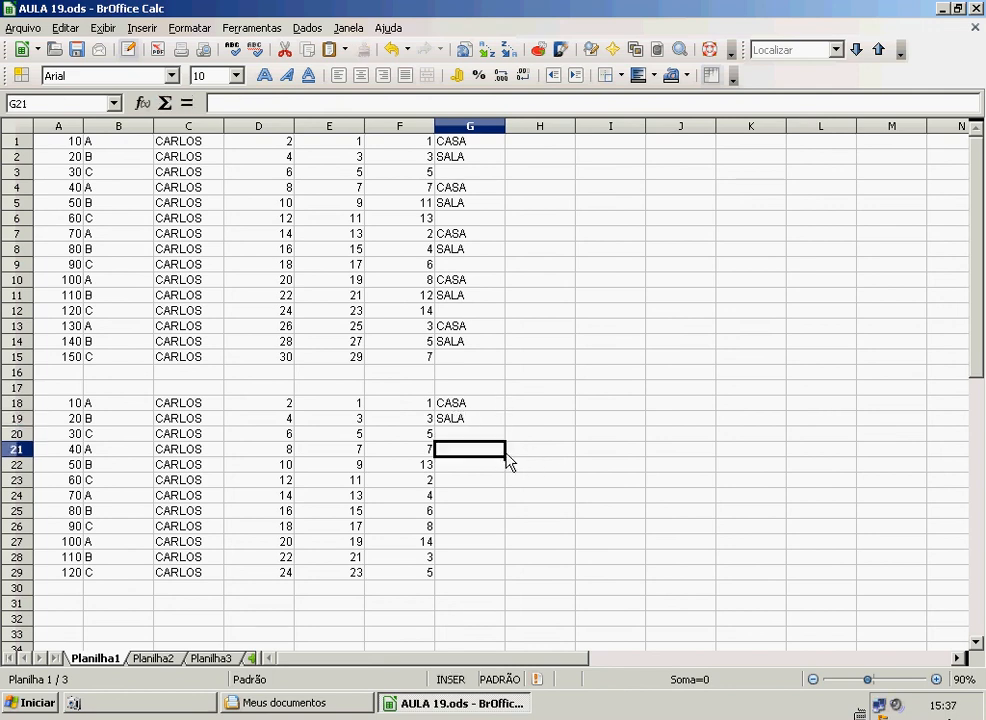
click(487, 438)
click(500, 527)
drag(468, 403, 505, 580)
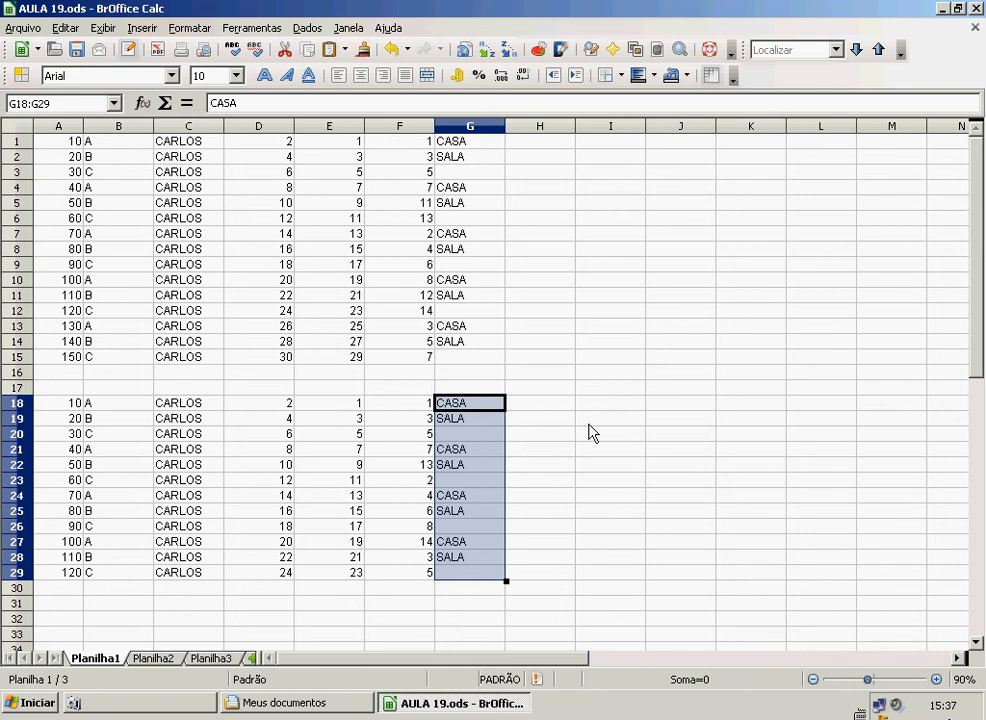
scroll(590, 434, down, 2)
scroll(590, 432, up, 2)
scroll(557, 440, down, 2)
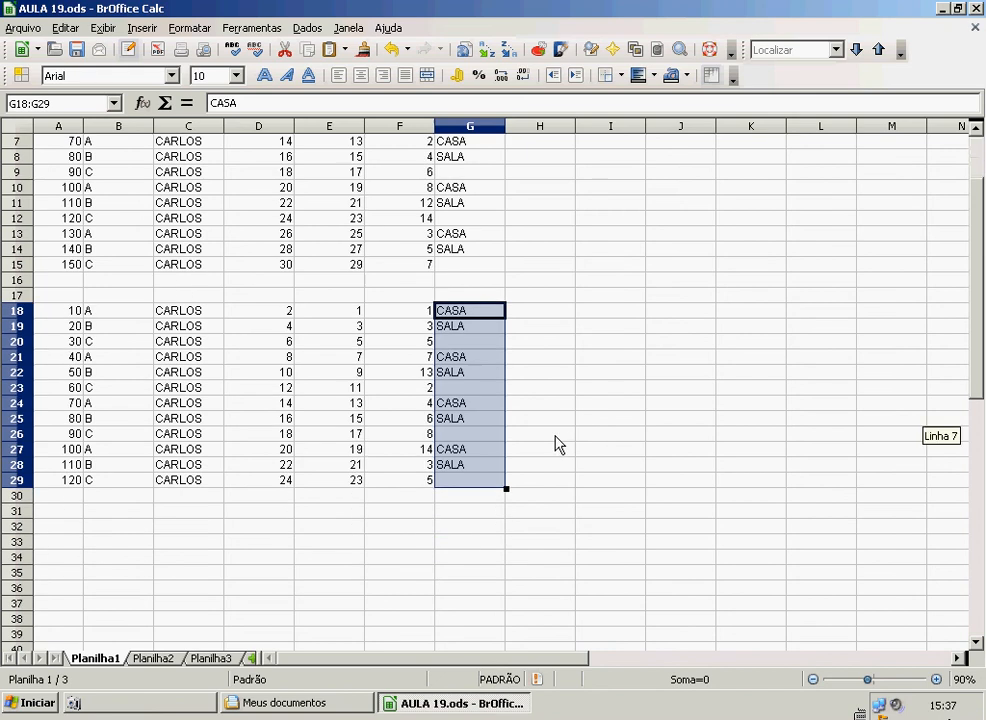
scroll(557, 440, up, 2)
scroll(563, 440, down, 1)
scroll(563, 440, up, 1)
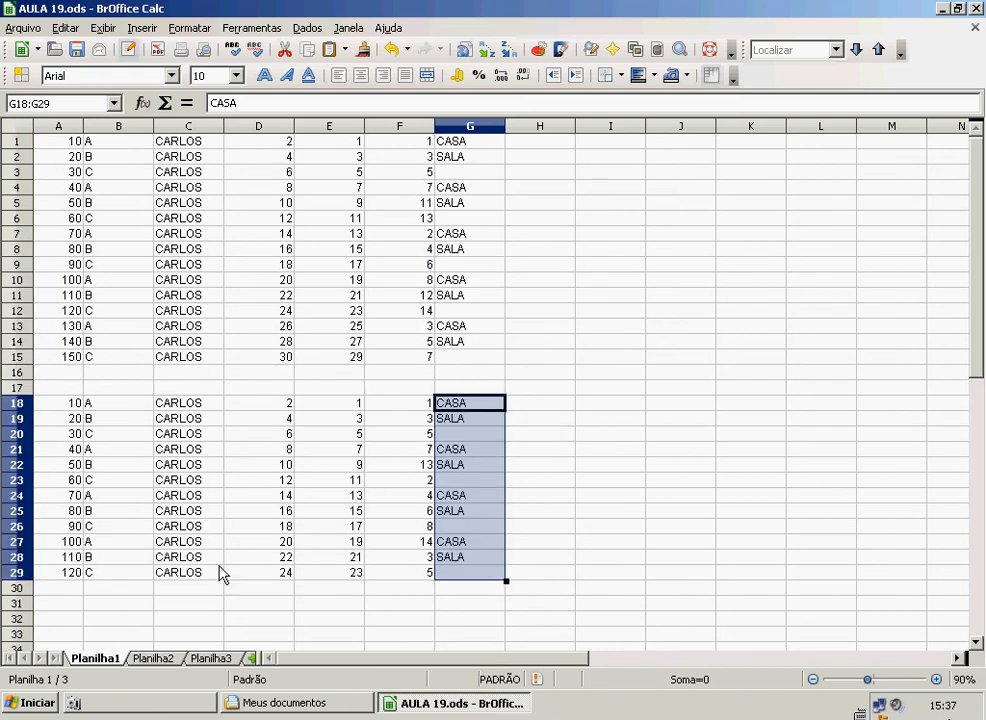
- Enter 2 in B31 and 1 in C31, below the recreated columns
scroll(222, 574, down, 2)
click(132, 512)
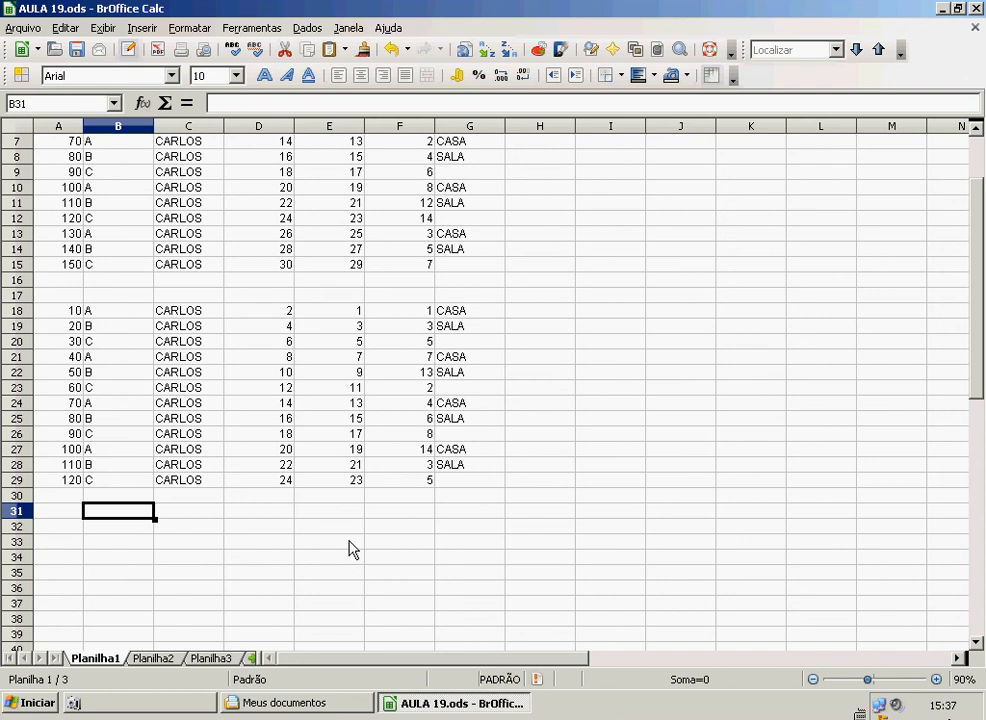
text(2)
key(Tab)
text(1)
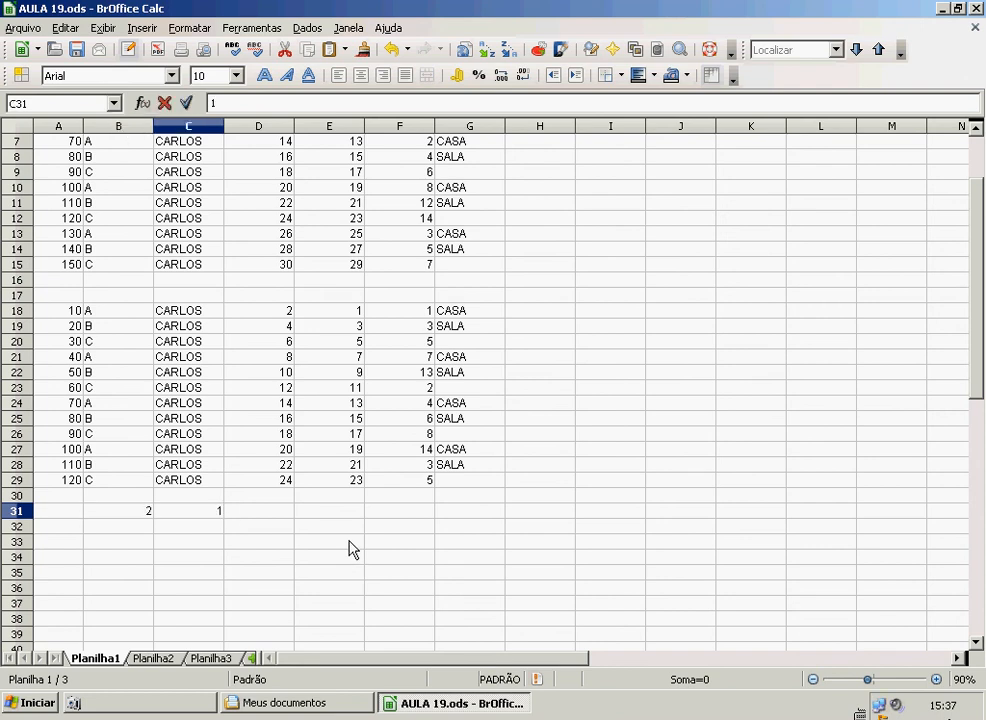
- Enter the formula =SOMA(B31;C31) in D31 to add the two numbers in that row
click(255, 513)
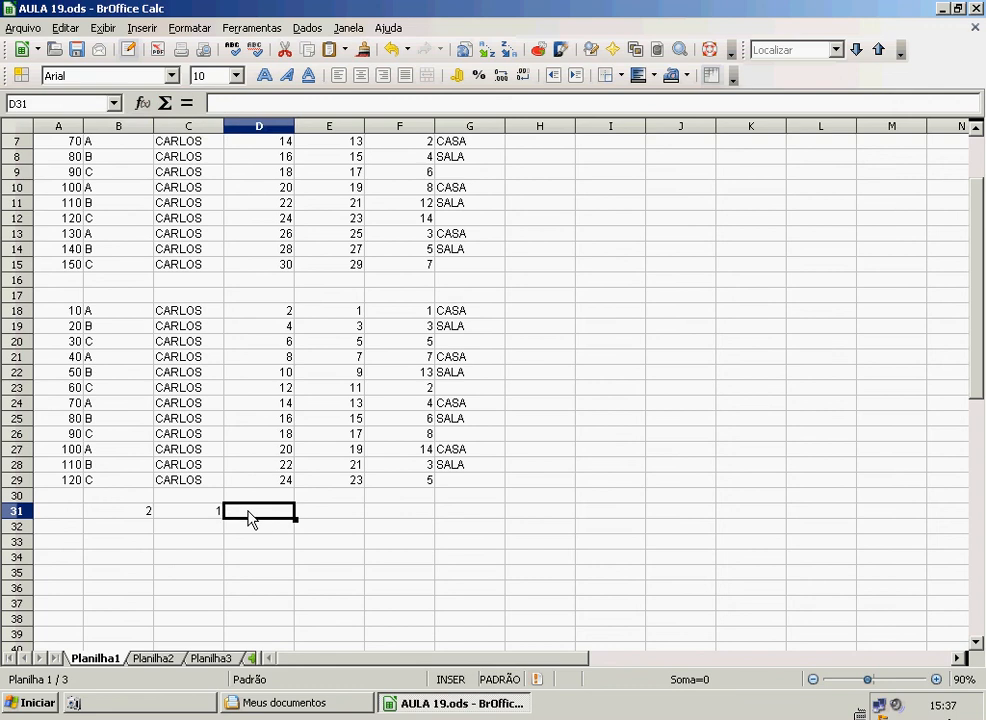
text(=SOMA)
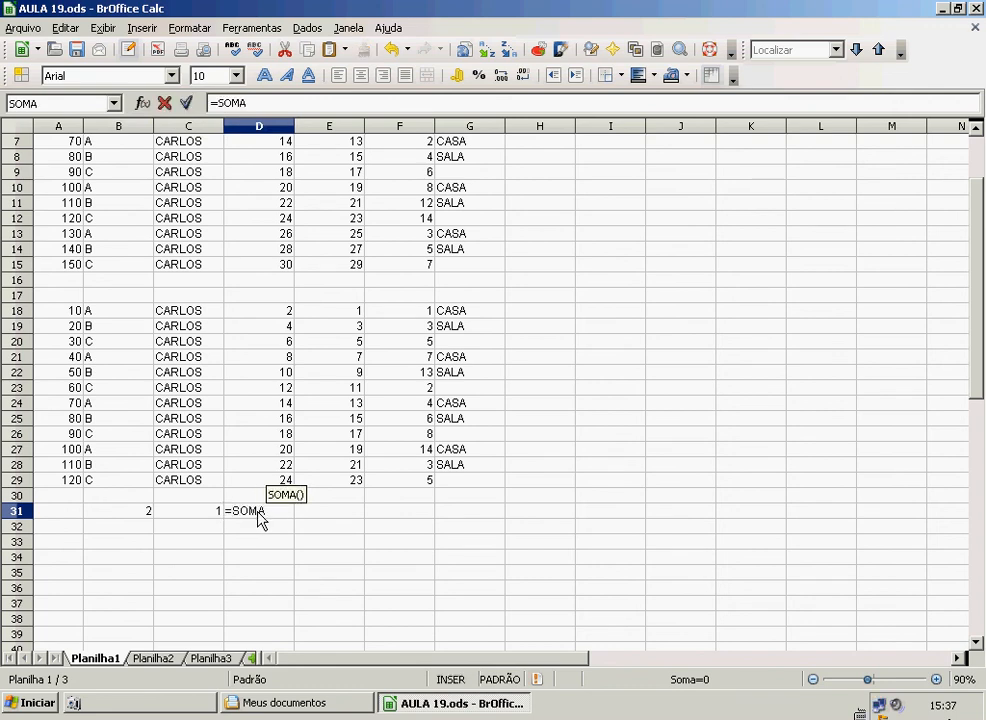
click(145, 528)
click(141, 513)
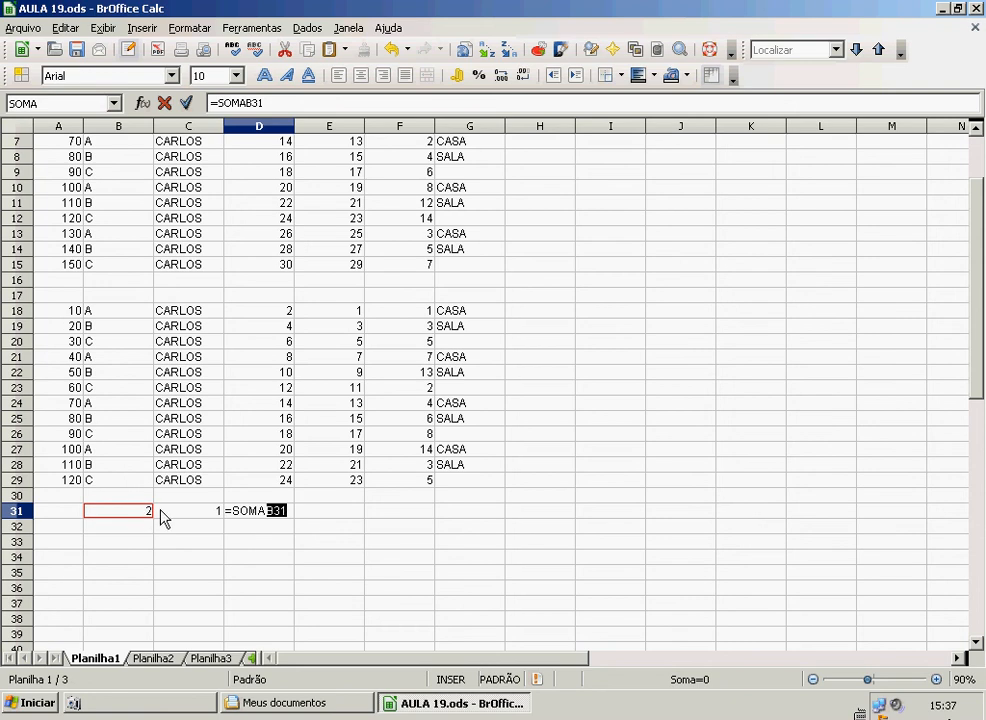
key(BackSpace)
key(BackSpace)
key(BackSpace)
text(()
click(137, 514)
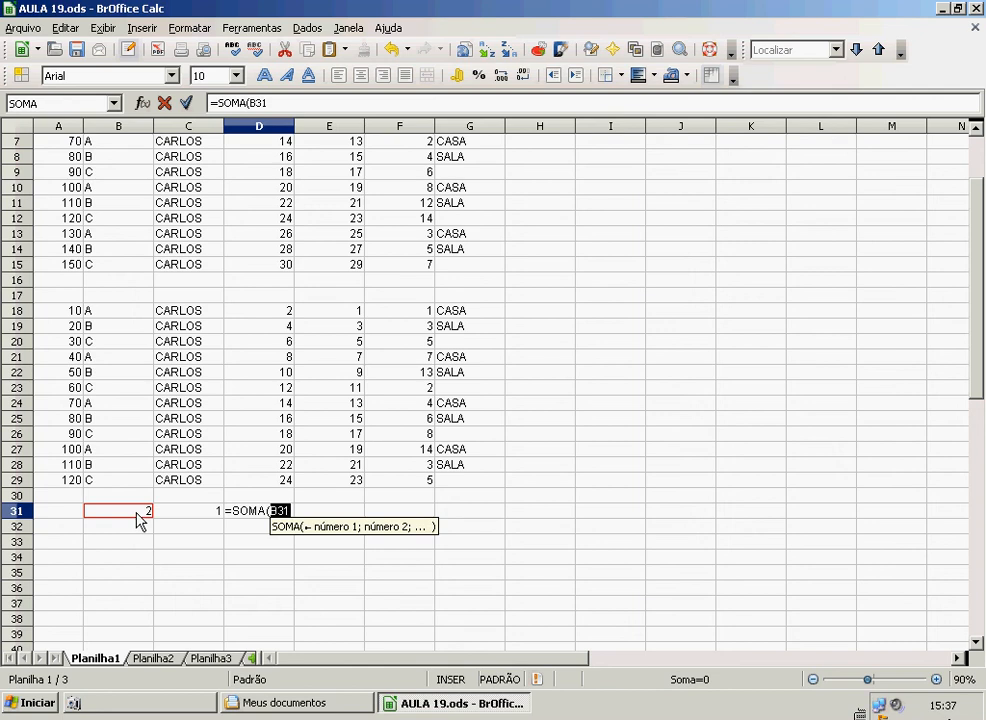
text(;)
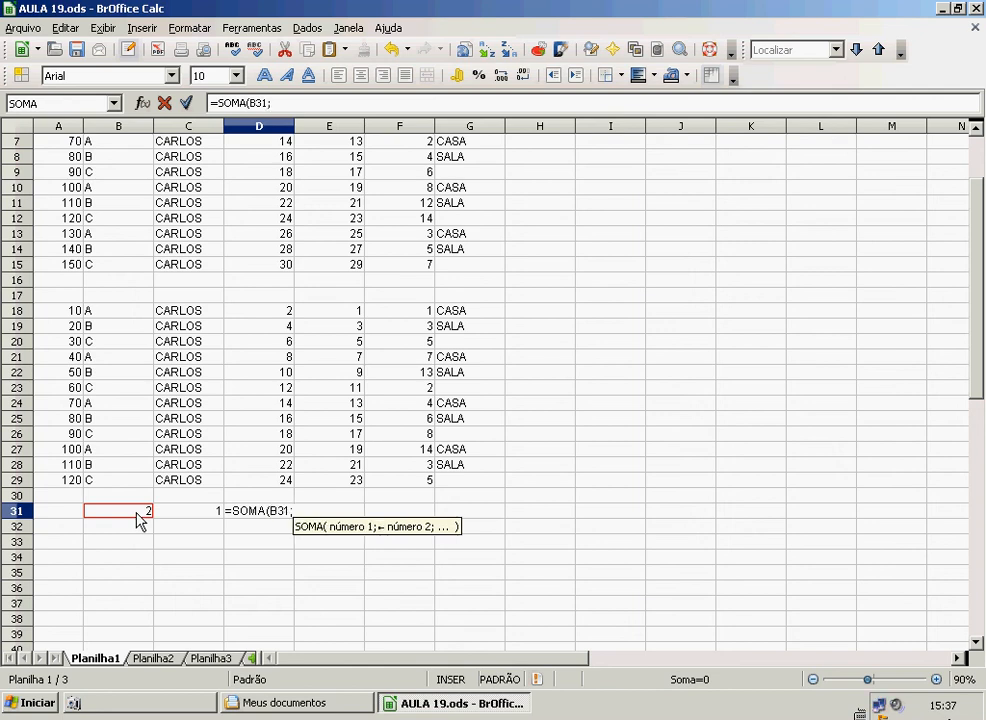
click(195, 514)
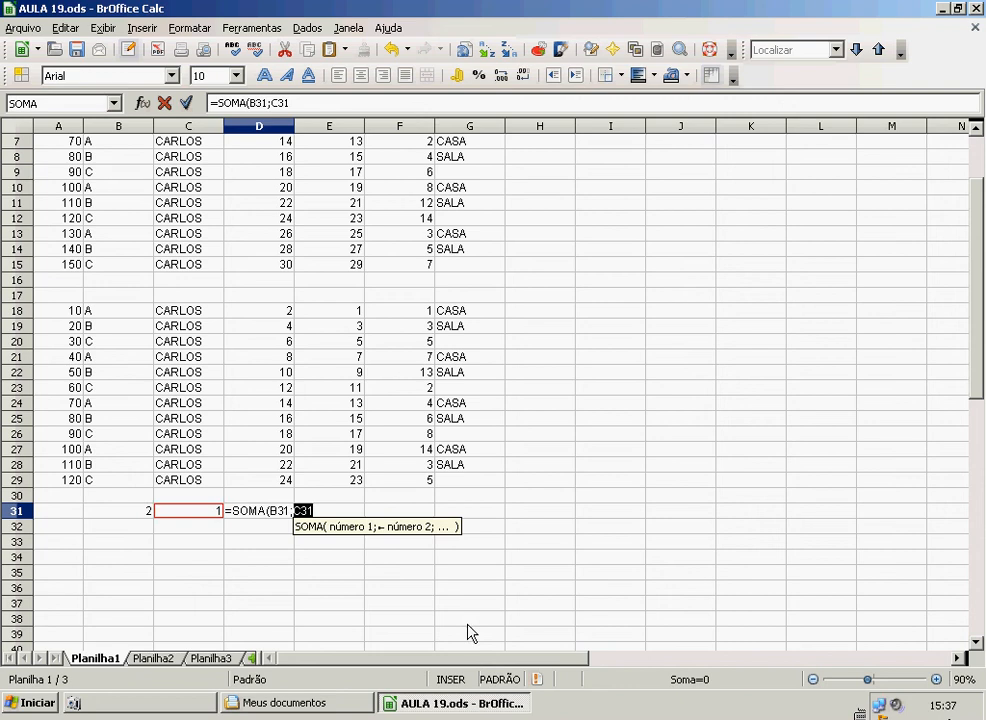
text())
key(Return)
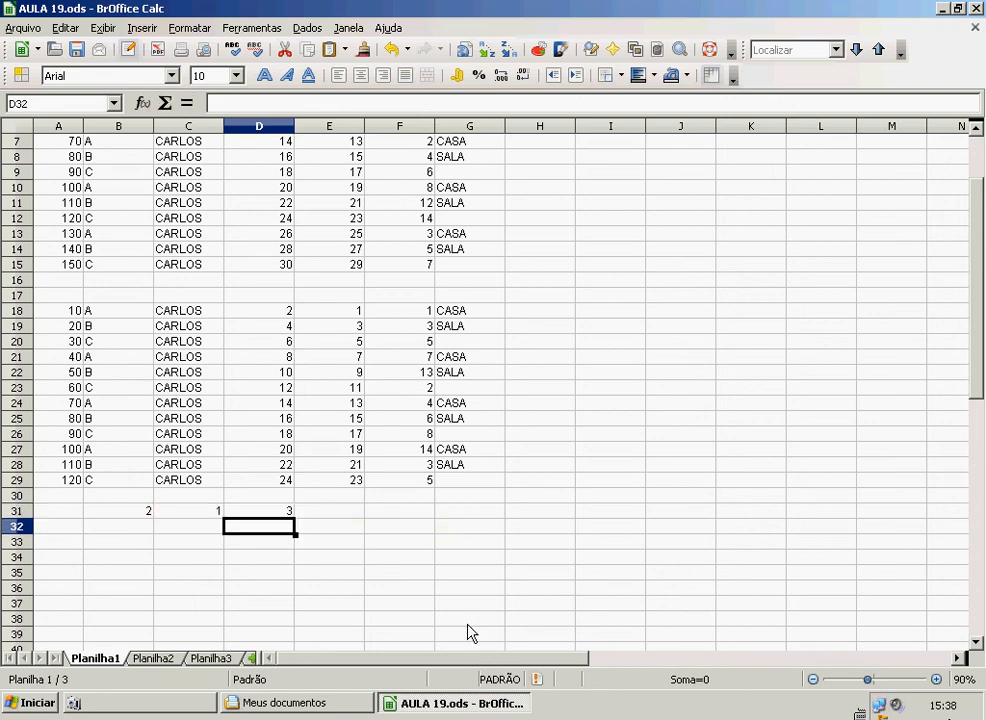
- Enter 2 and 2 in B32:C32, and 3 and 4 in B33:C33
click(125, 528)
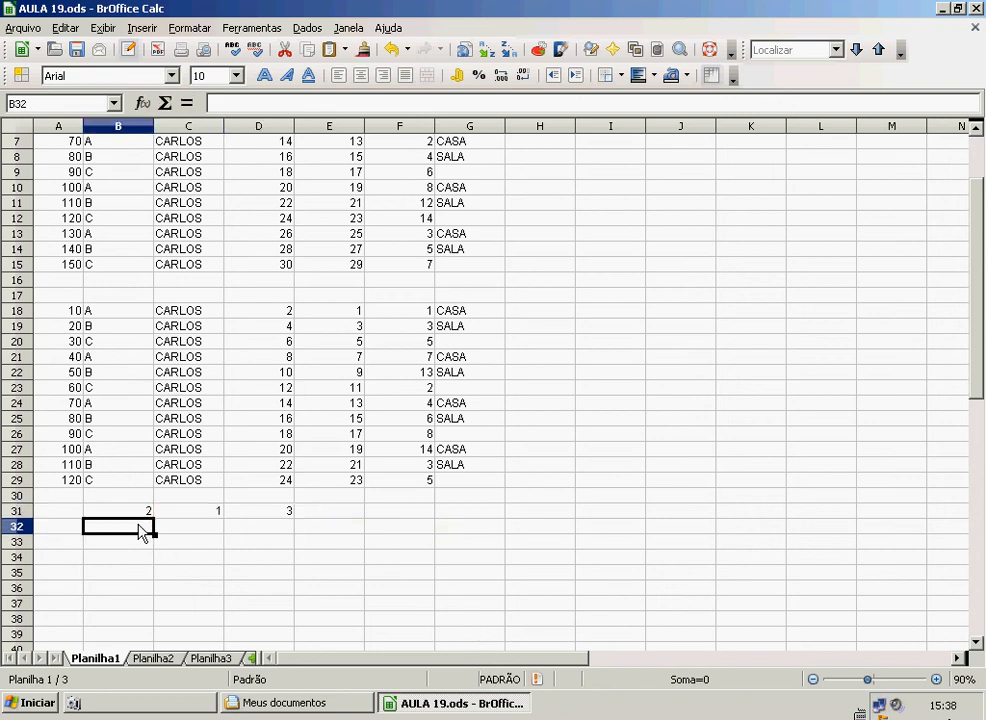
text(2)
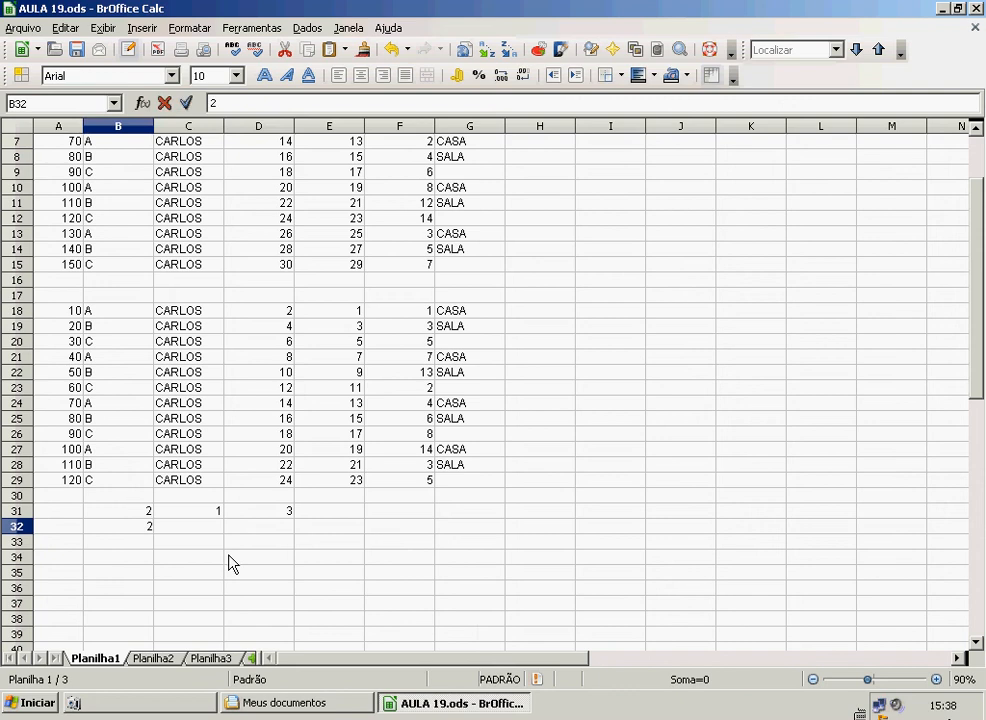
key(Tab)
text(2)
key(Return)
key(Left)
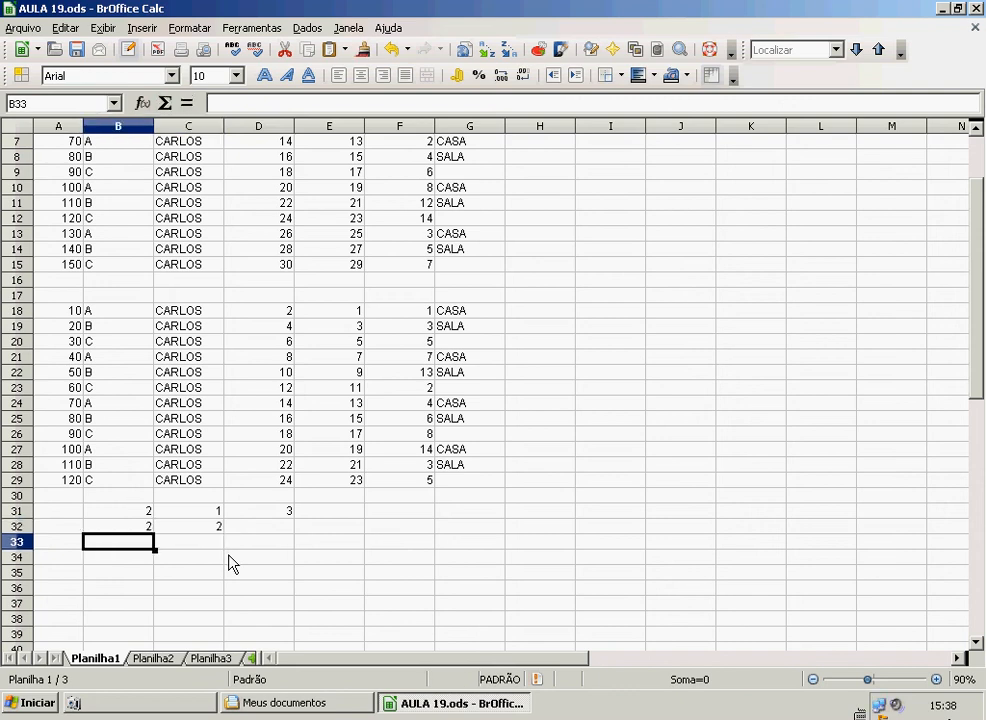
text(3)
key(Tab)
text(4)
key(F2)
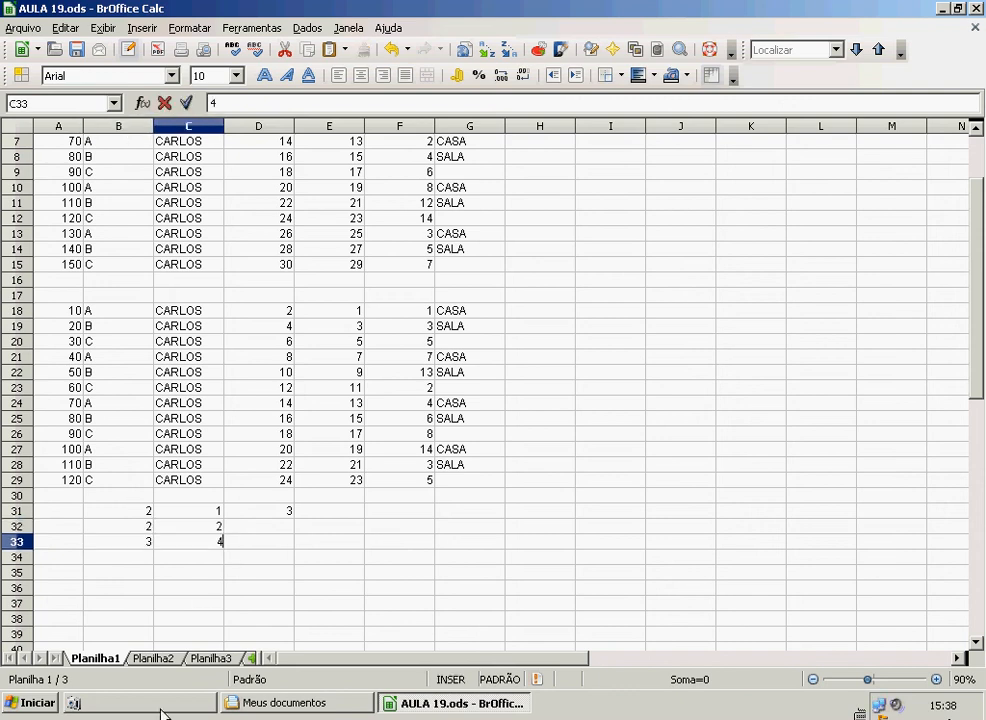
- Enter 5 in B34 and 1 in C34
click(145, 560)
text(5)
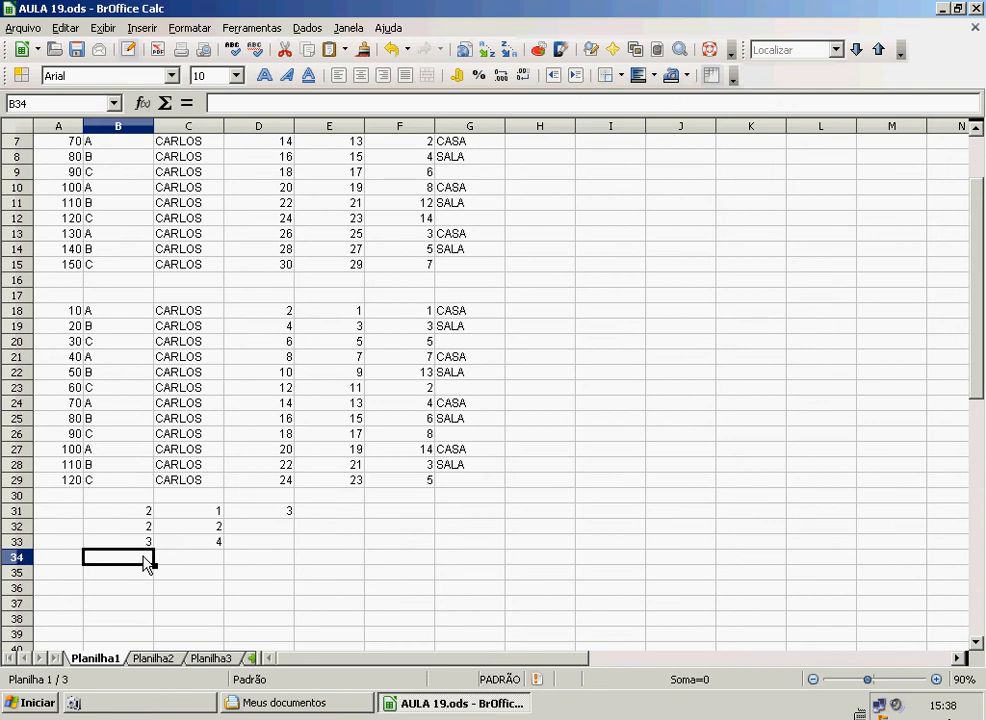
key(Tab)
text(1)
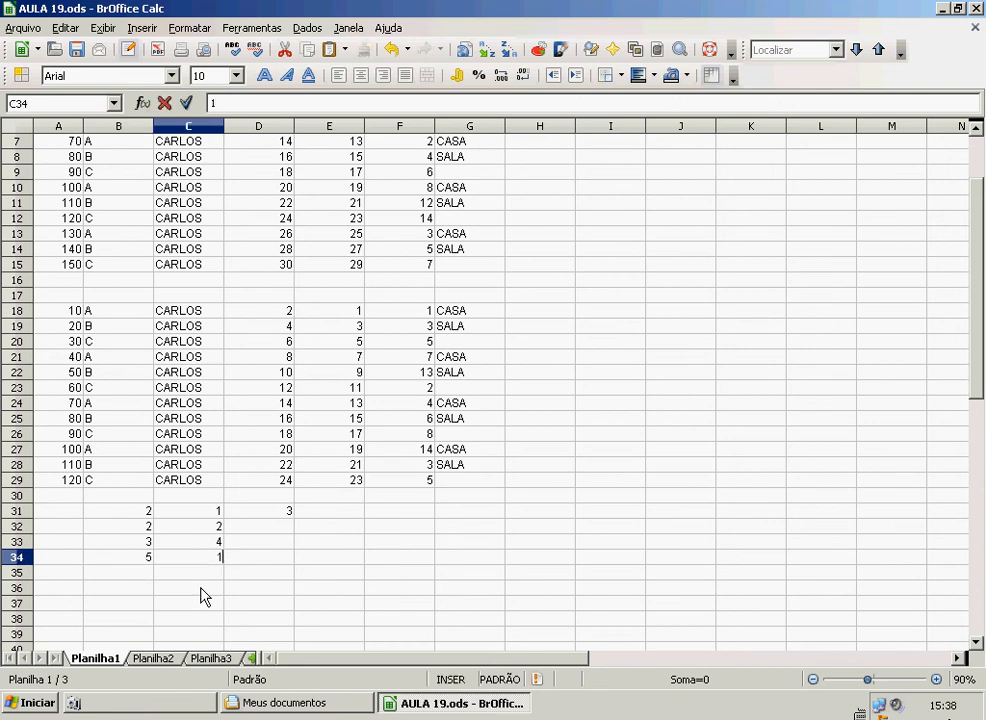
double_click(250, 562)
key(Escape)
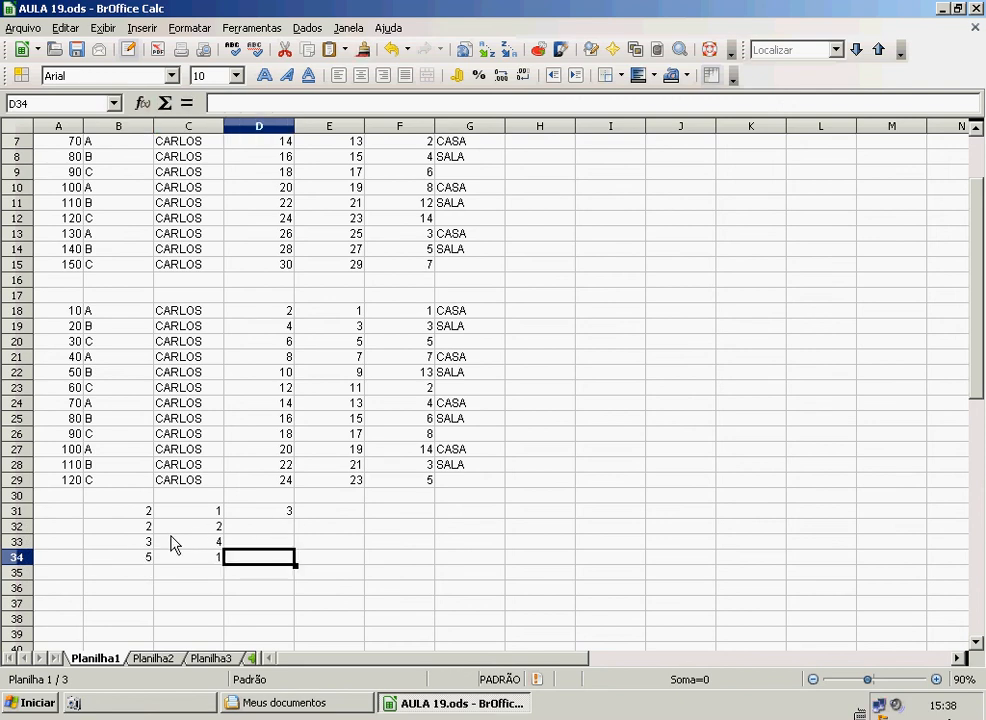
- Extend the sum formula from D31 down to D34 with automatic fill and check the formula in each cell
click(262, 512)
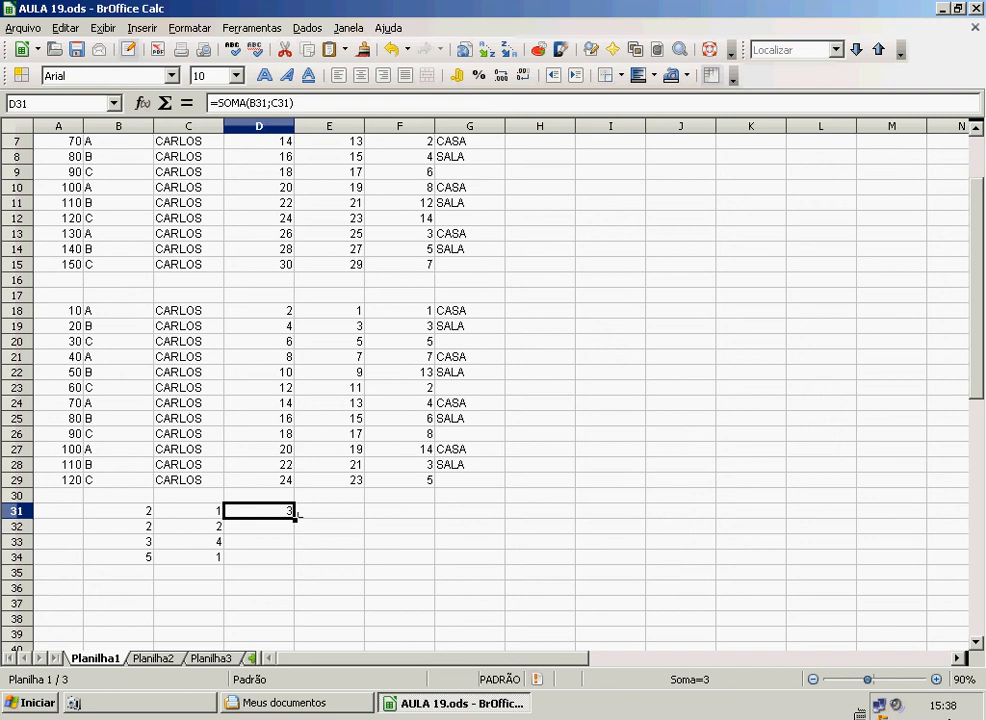
drag(295, 518, 297, 573)
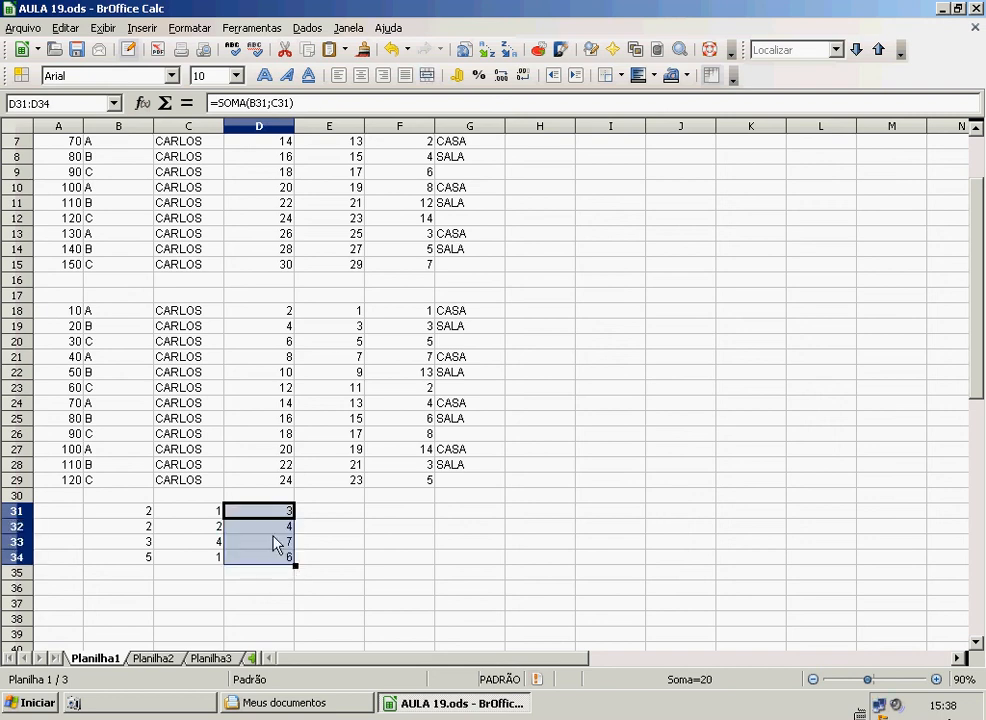
click(284, 524)
click(287, 511)
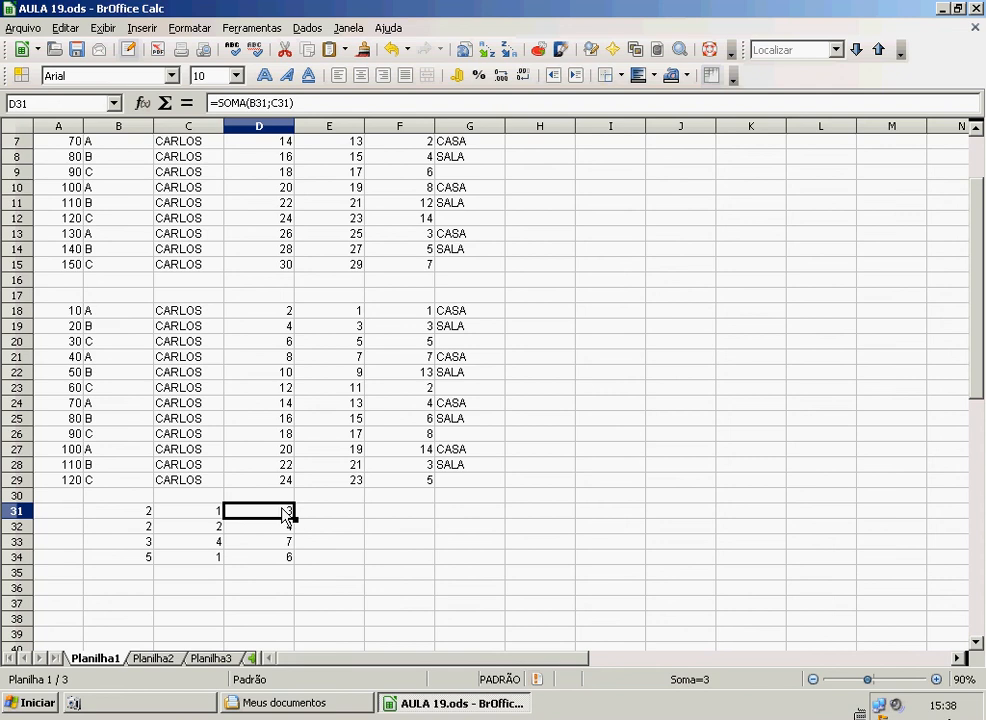
click(273, 528)
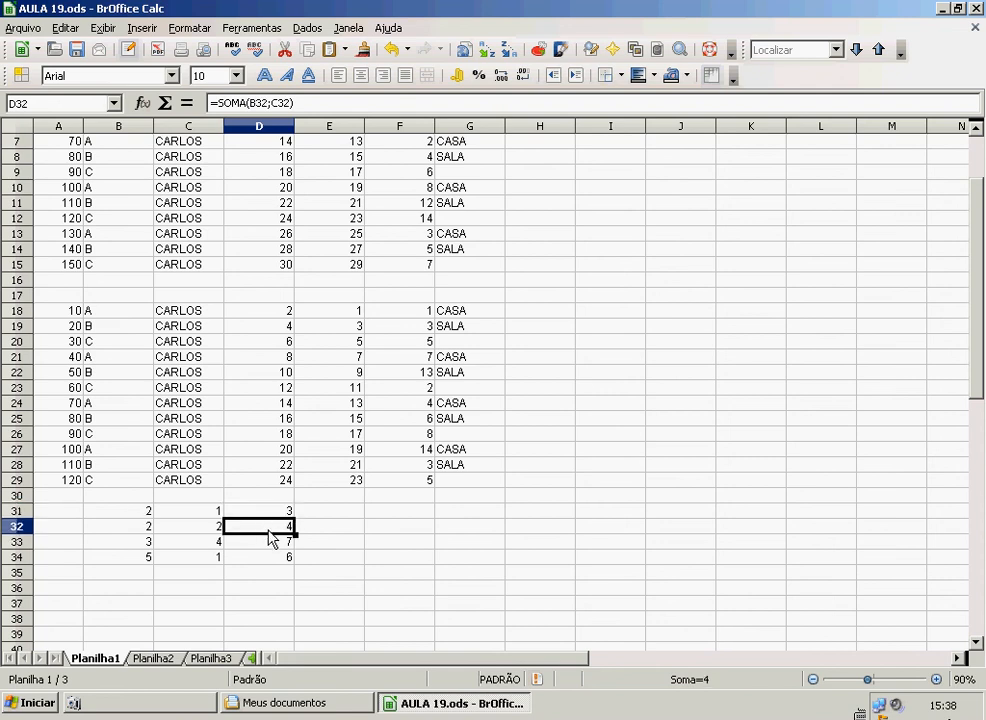
click(257, 544)
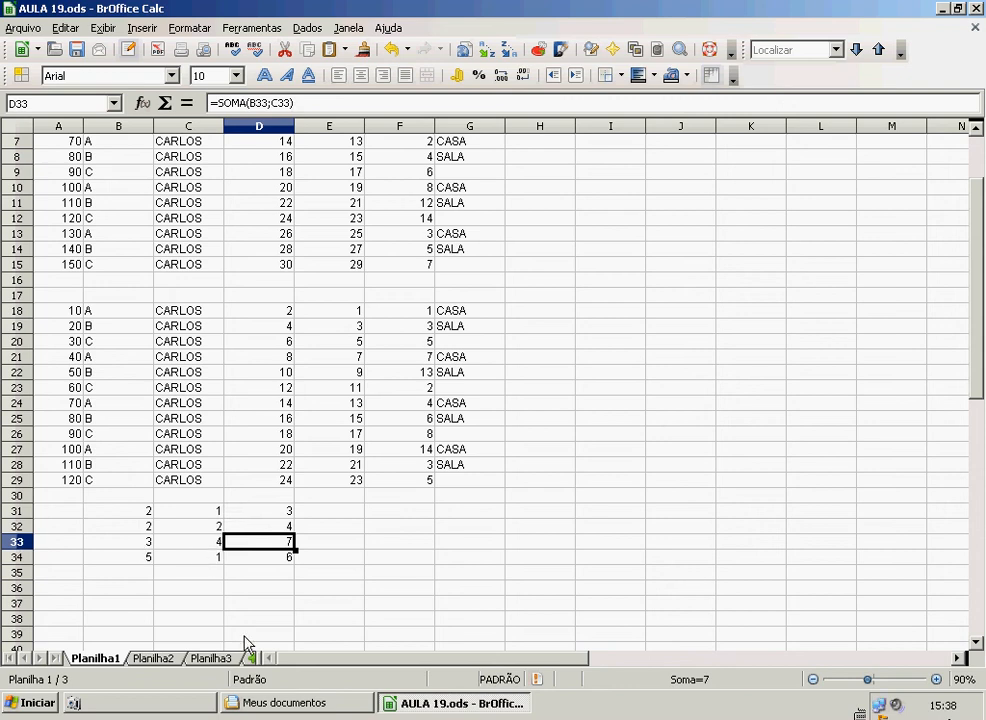
click(252, 558)
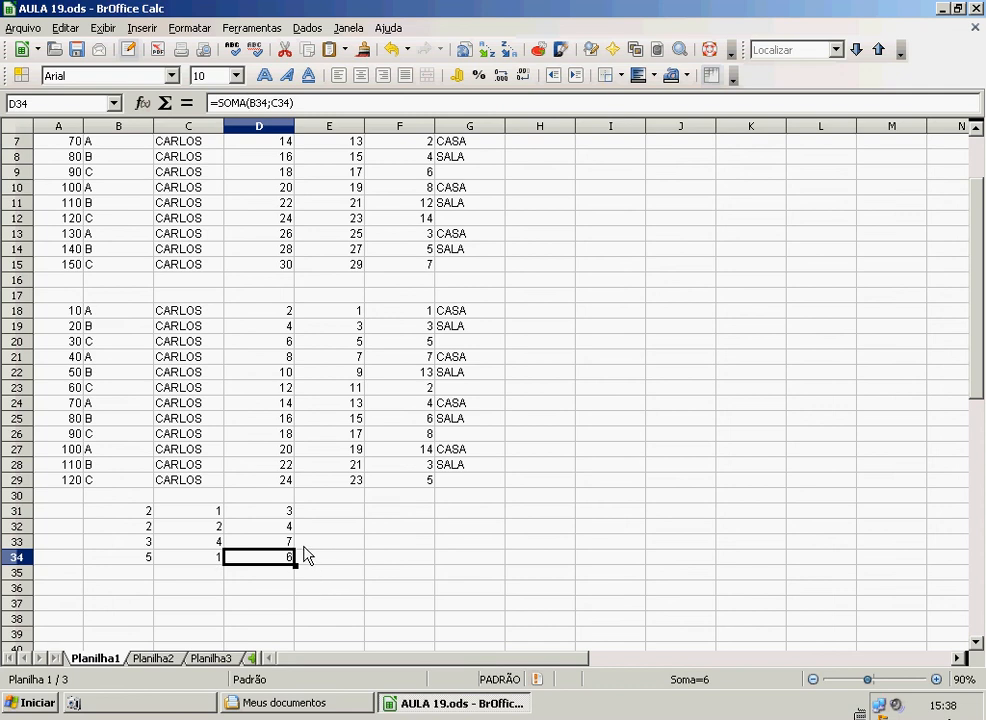
click(378, 557)
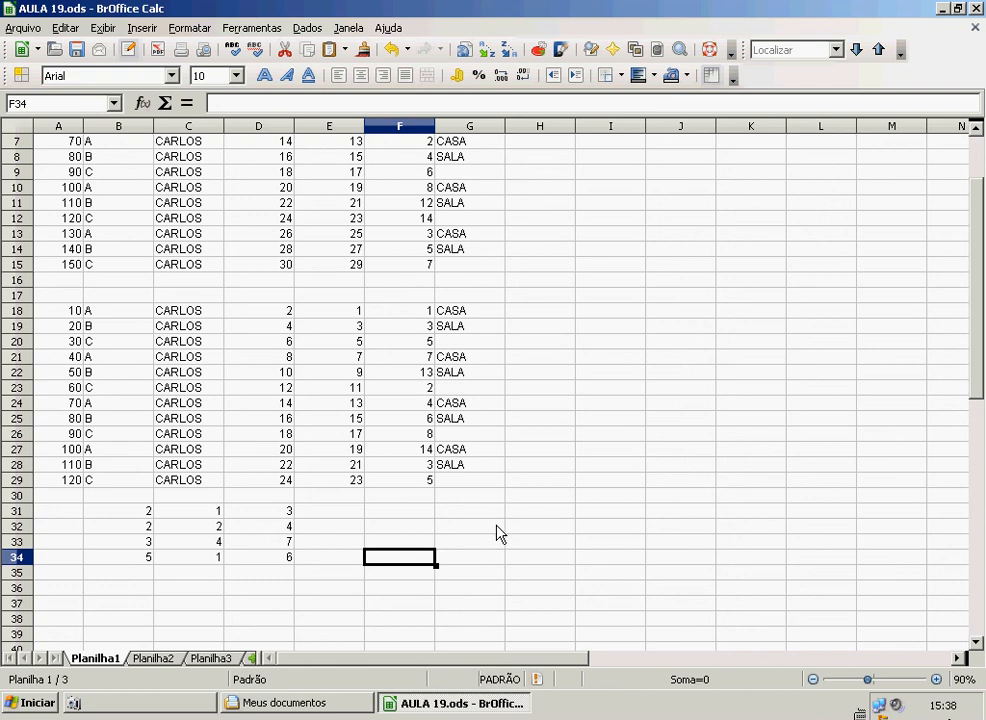
click(551, 528)
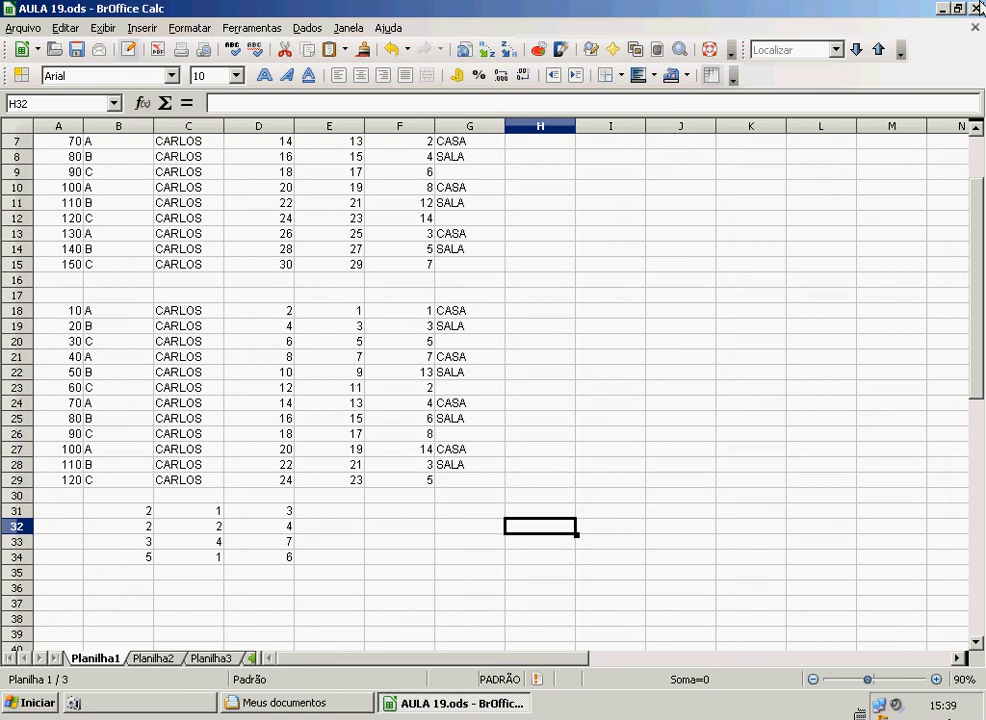
click(148, 709)
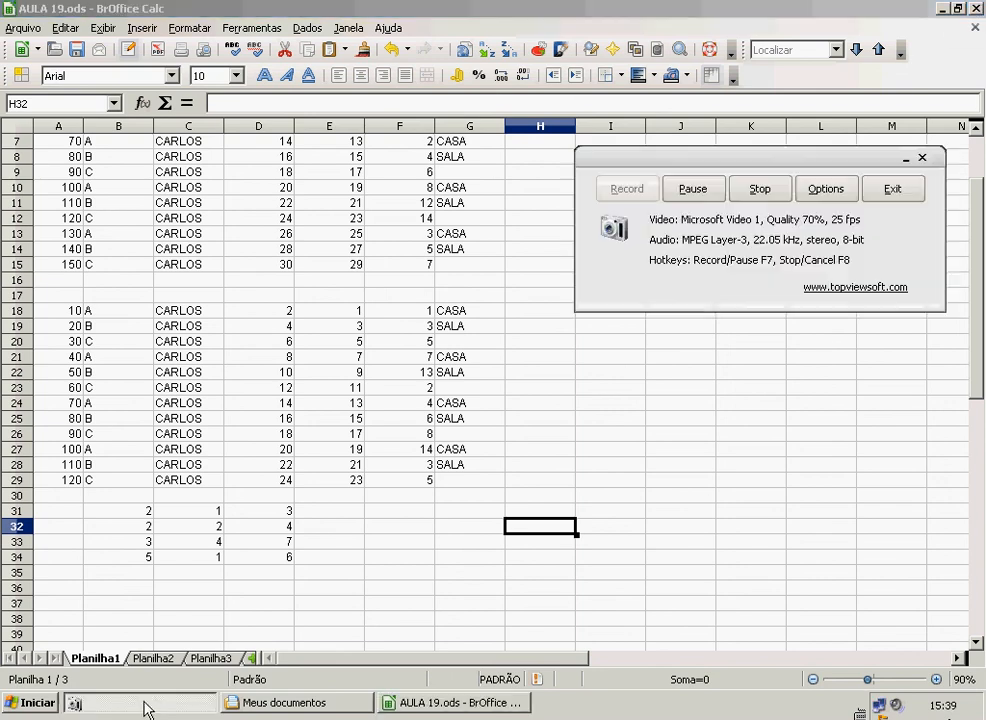